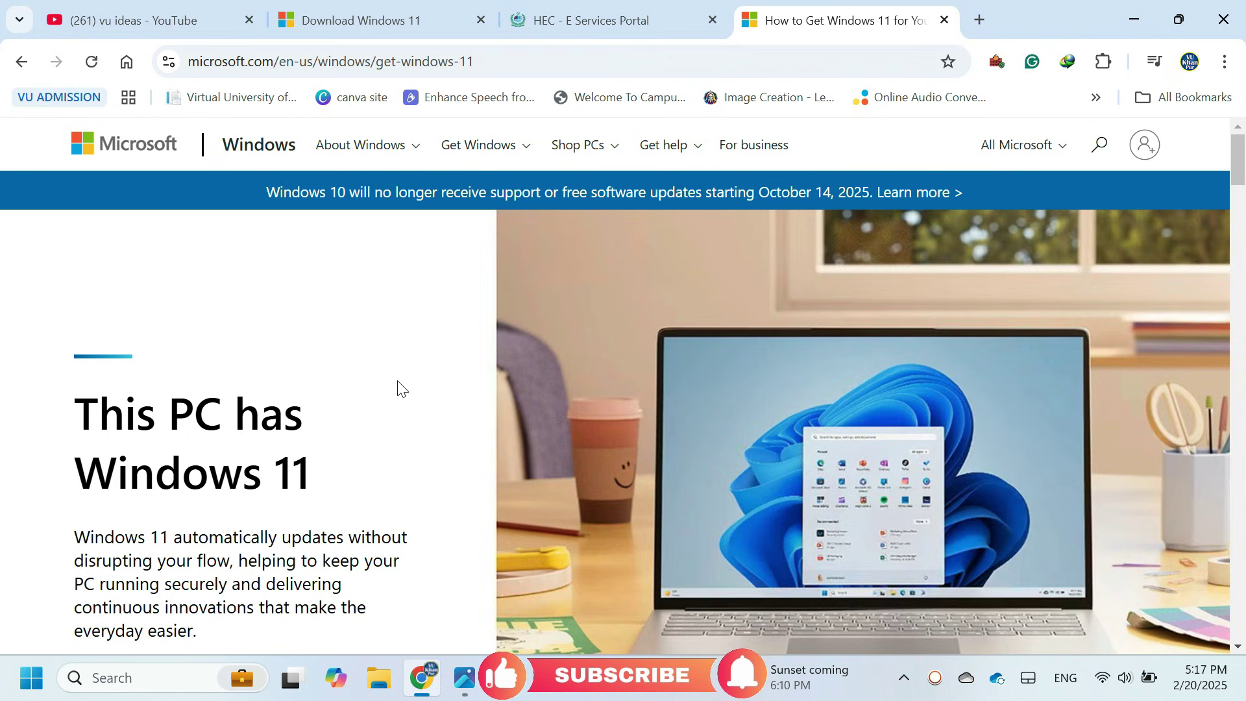
# Read through the Get Windows 11 page, from the update instructions down to the list of PC retailers.
pyautogui.scroll(-10, 358, 387)
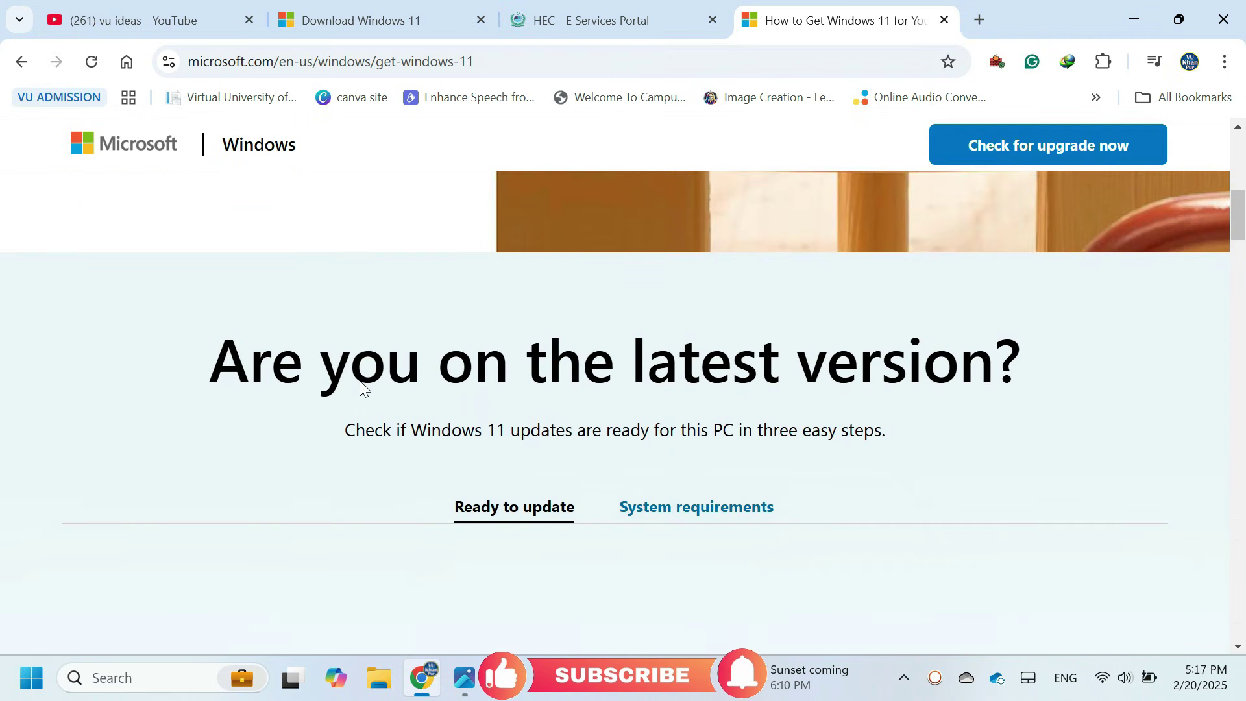
pyautogui.scroll(-3, 360, 380)
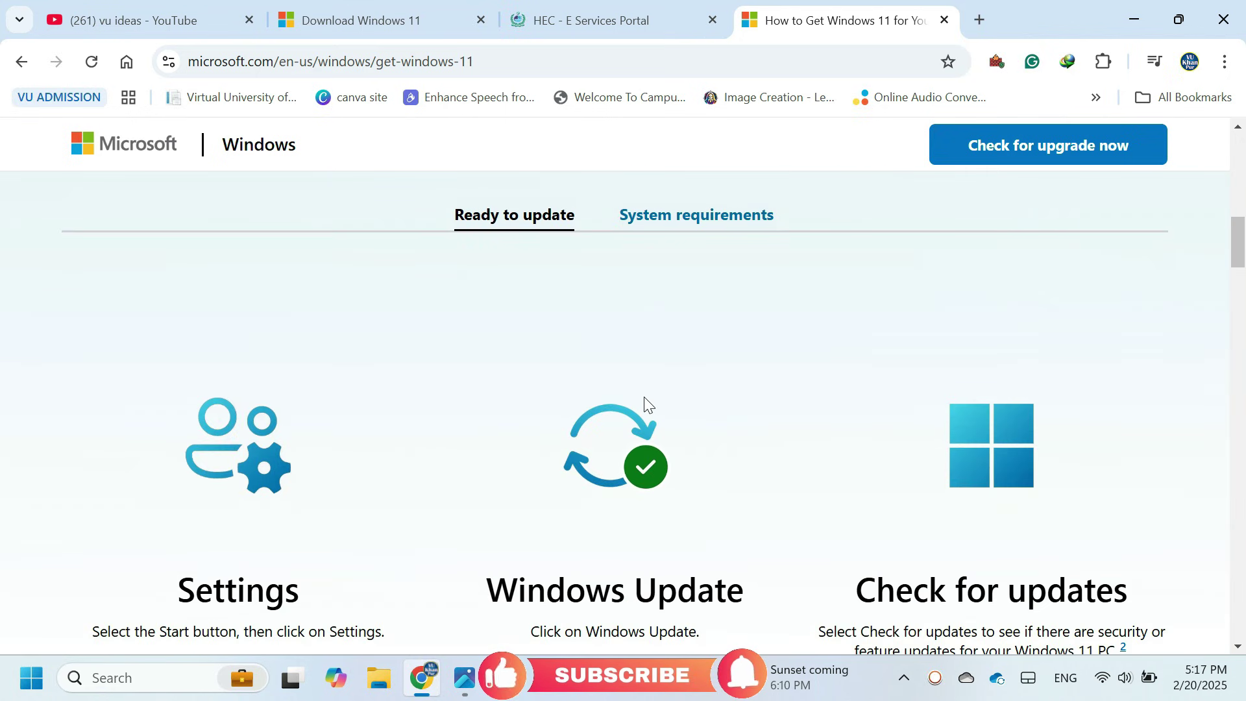
pyautogui.scroll(-2, 625, 371)
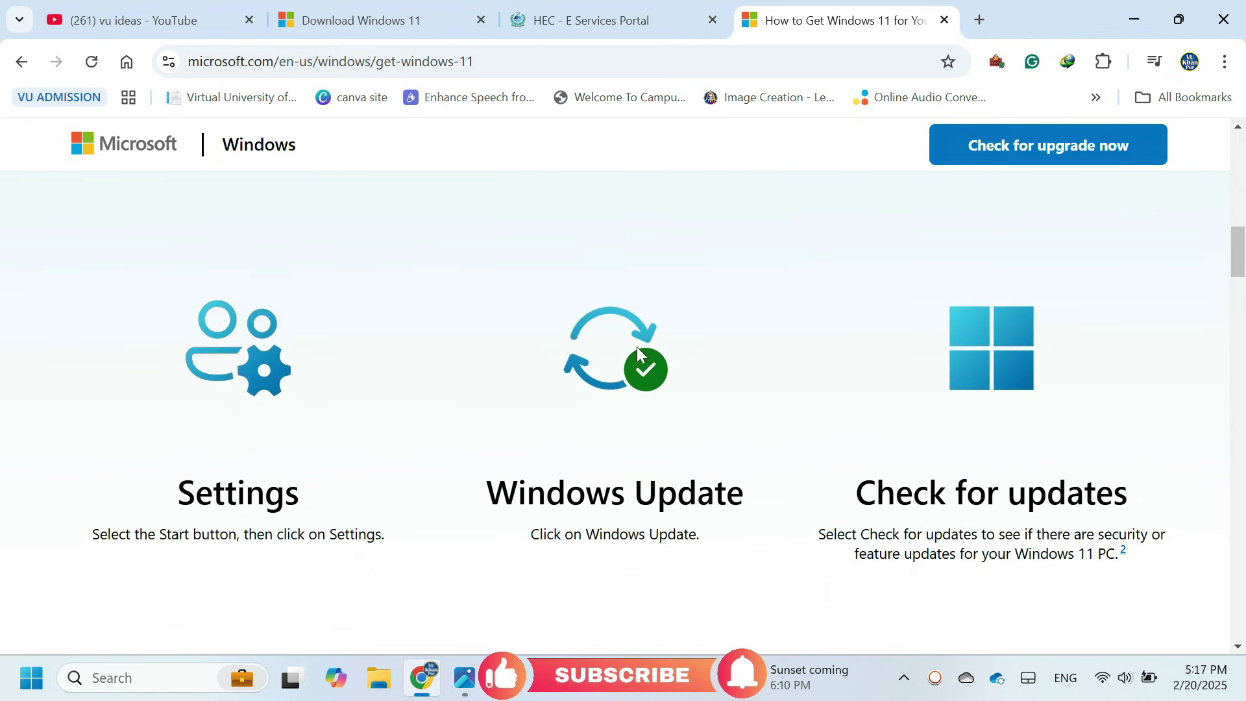
pyautogui.scroll(-1, 633, 349)
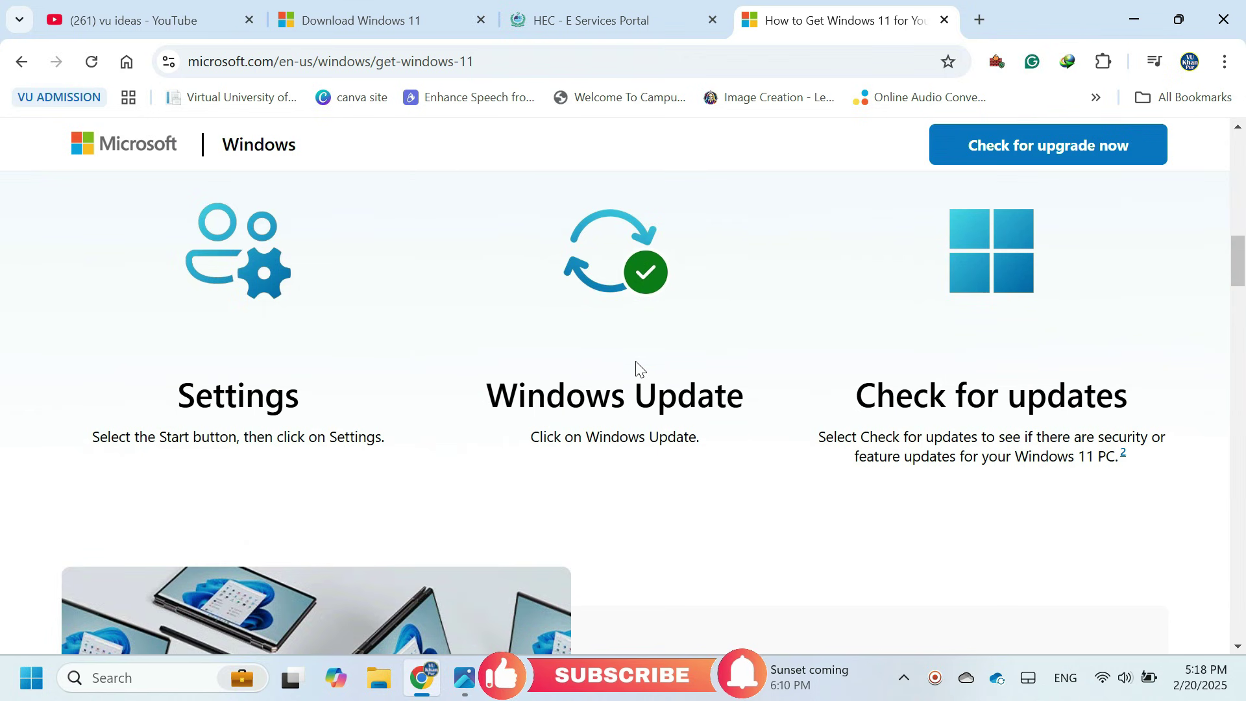
pyautogui.scroll(-4, 628, 363)
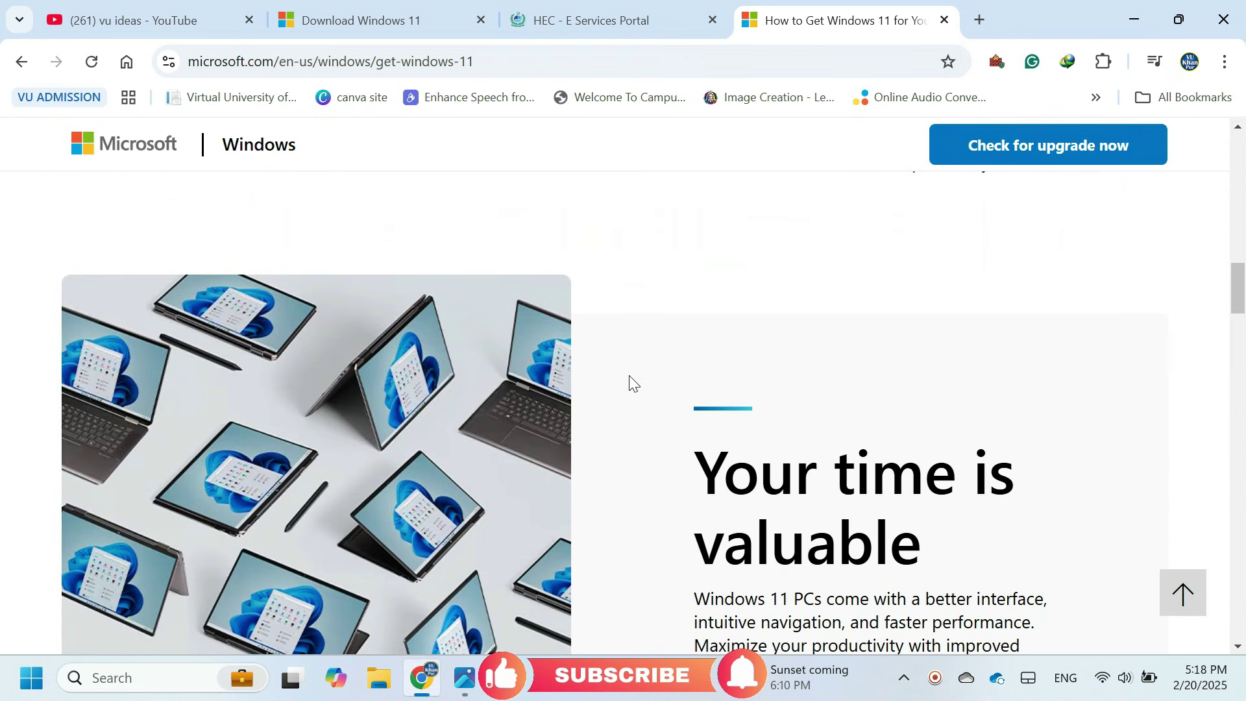
pyautogui.scroll(-2, 591, 379)
pyautogui.scroll(-2, 587, 378)
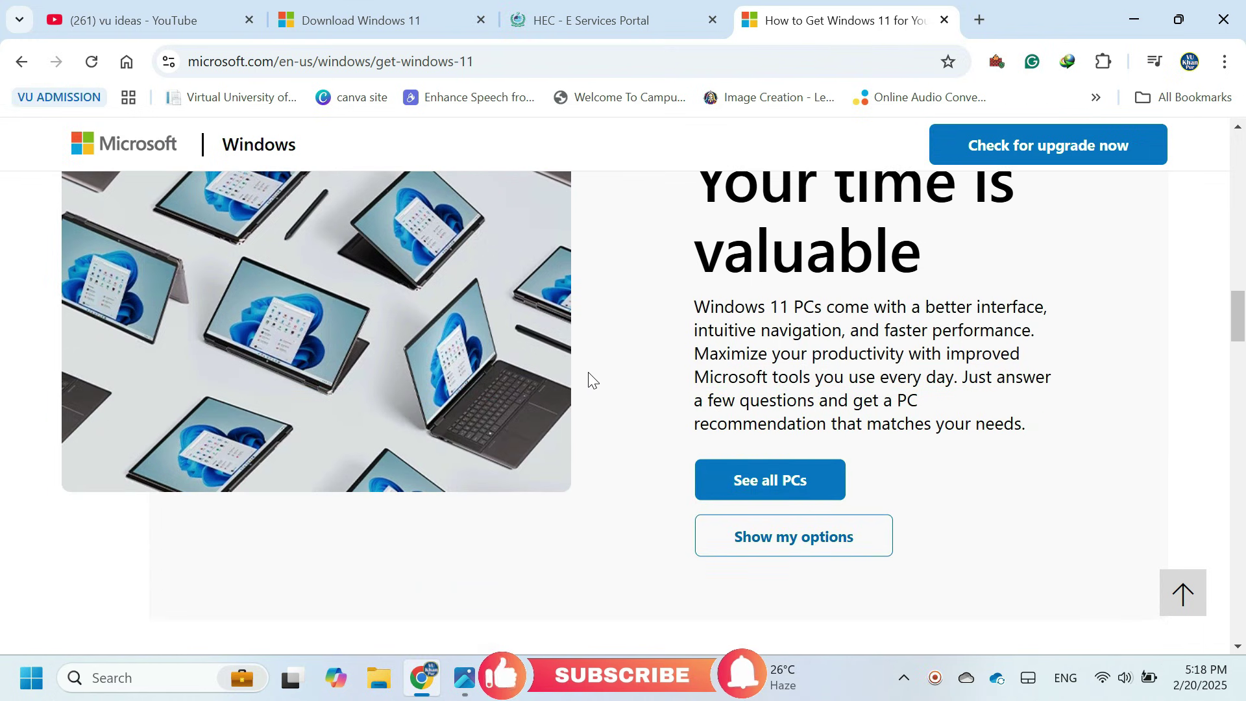
pyautogui.scroll(-2, 592, 374)
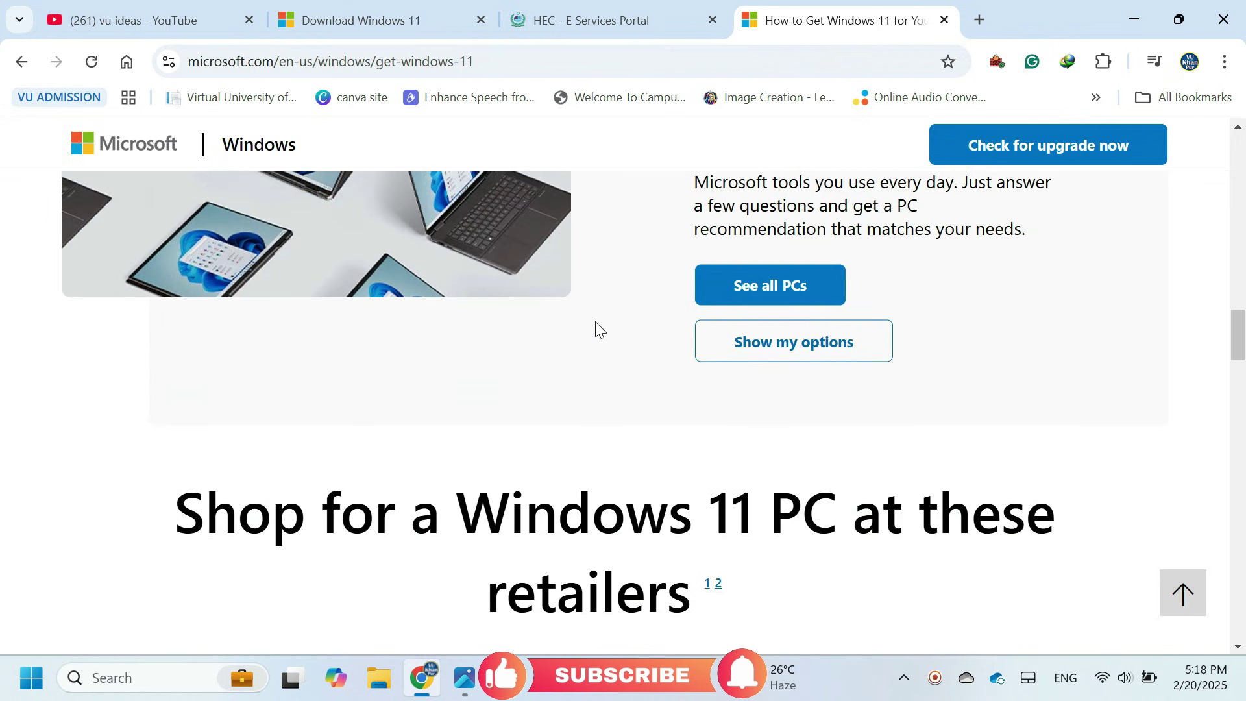
pyautogui.scroll(-3, 596, 318)
pyautogui.scroll(-3, 591, 305)
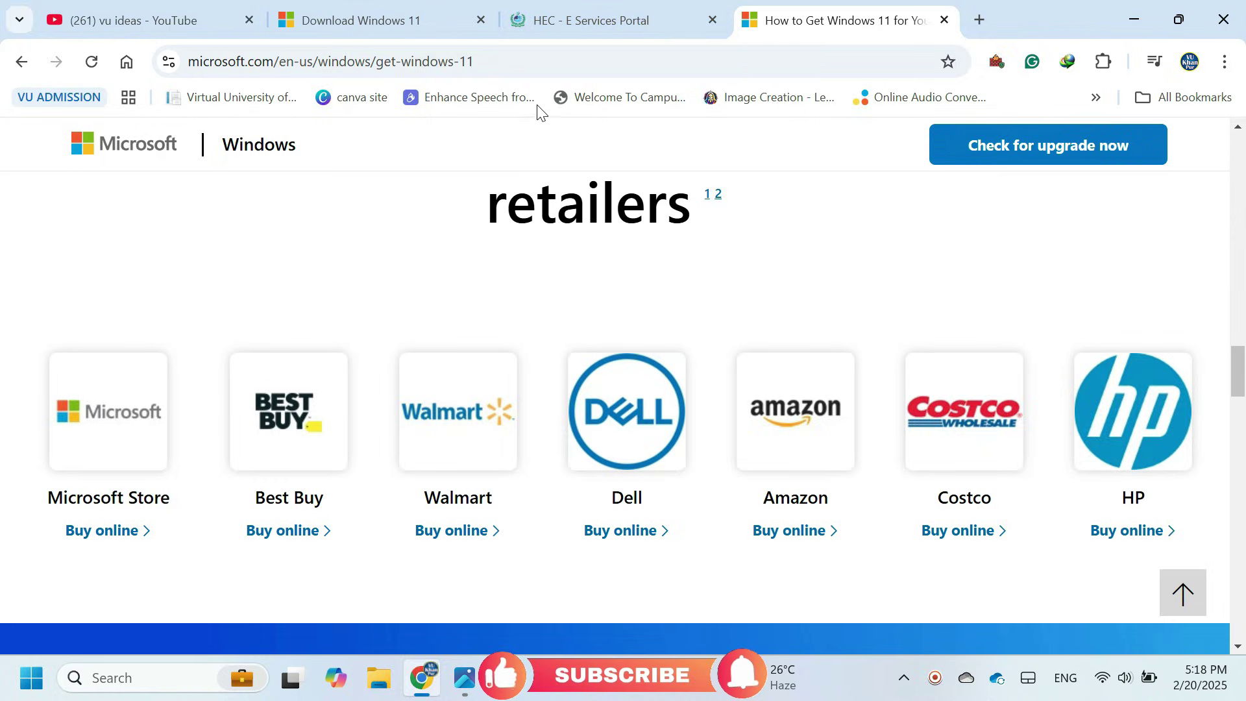
# Review the installation options on the already open Download Windows 11 page and reload it.
pyautogui.click(363, 20)
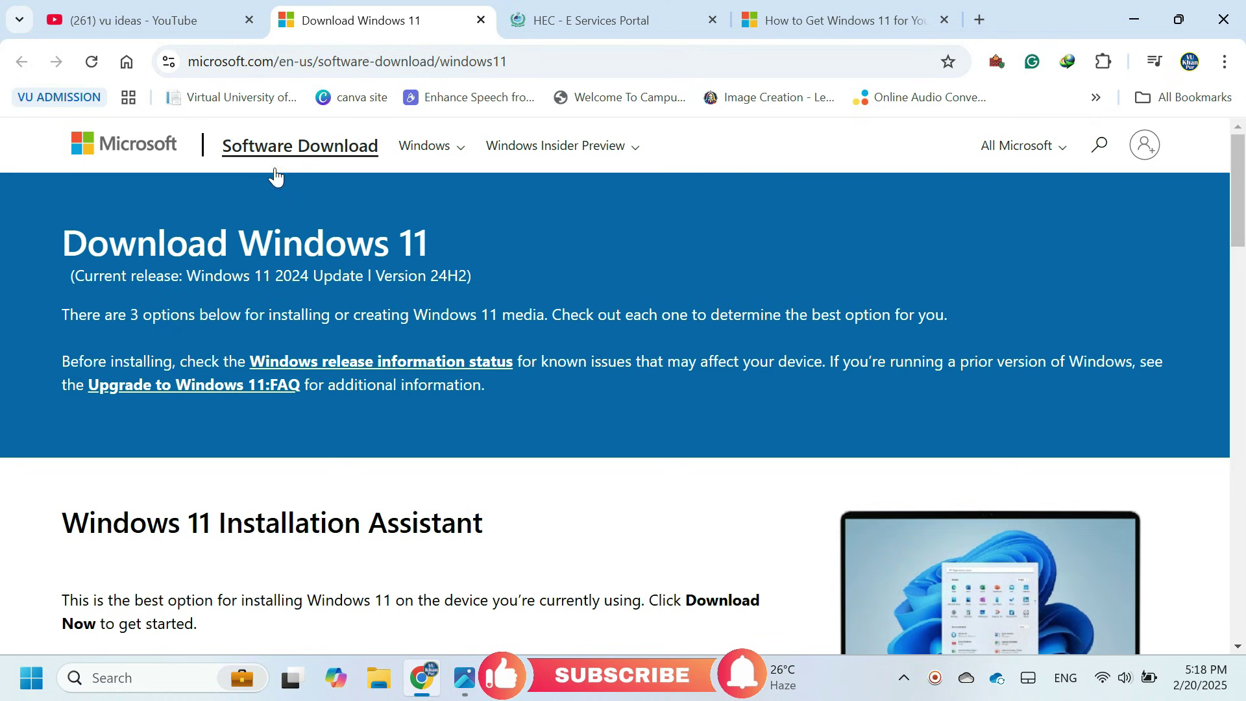
pyautogui.scroll(-4, 356, 286)
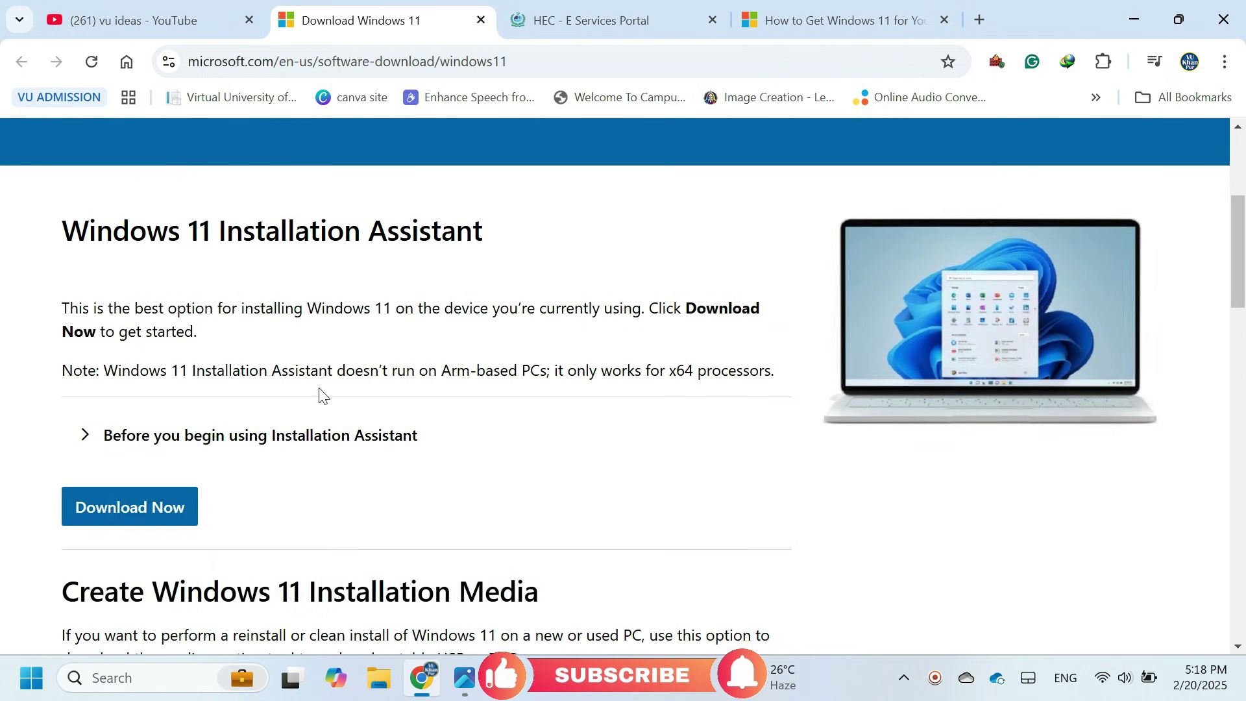
pyautogui.scroll(-1, 315, 391)
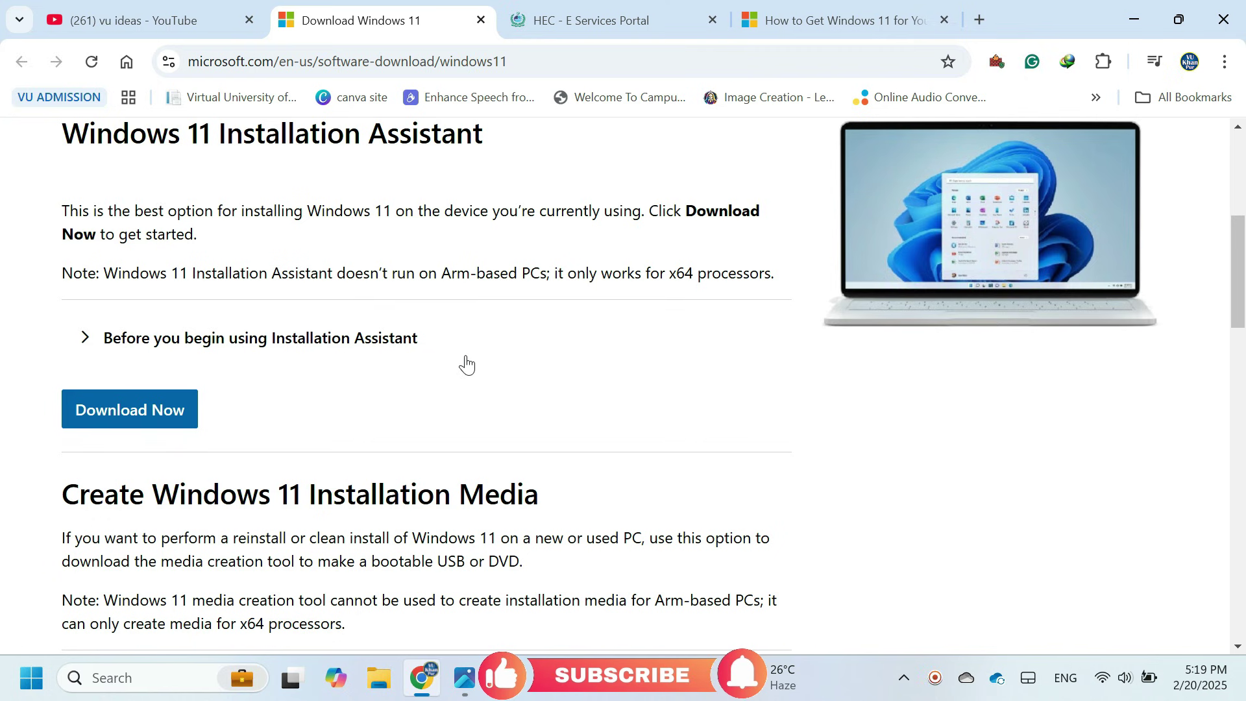
pyautogui.scroll(-5, 466, 364)
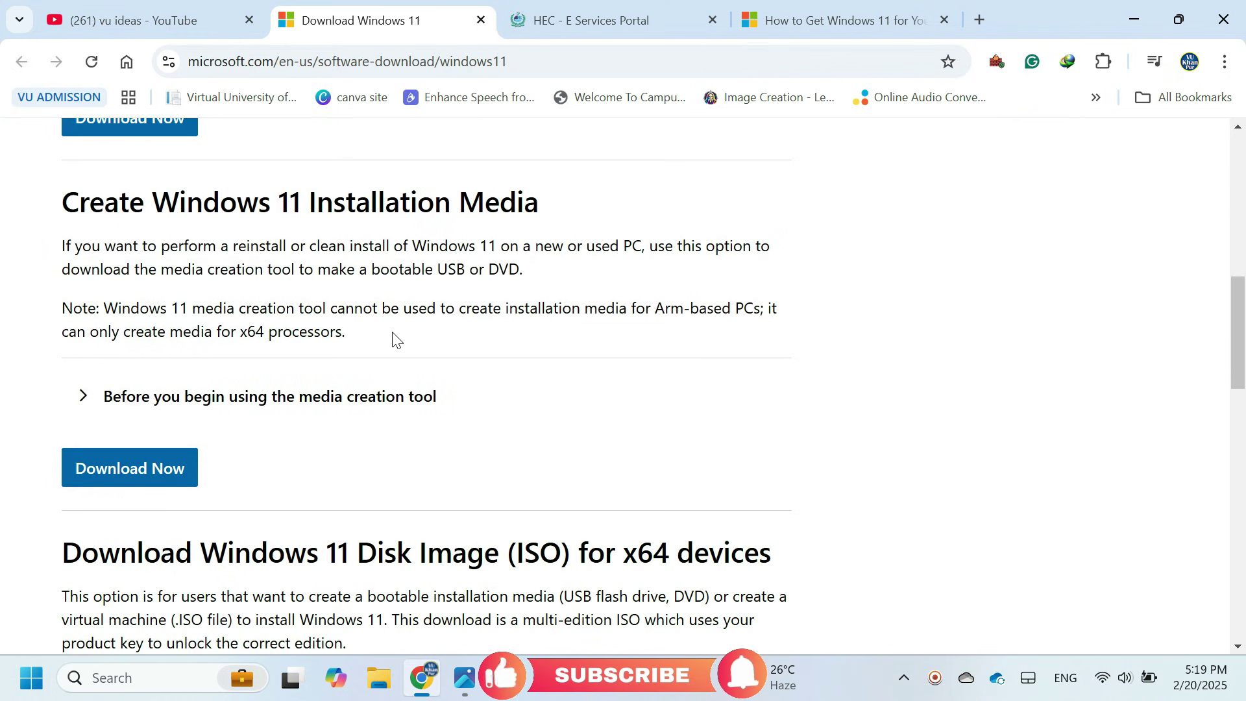
pyautogui.scroll(-5, 261, 464)
pyautogui.scroll(5, 235, 383)
pyautogui.click(91, 61)
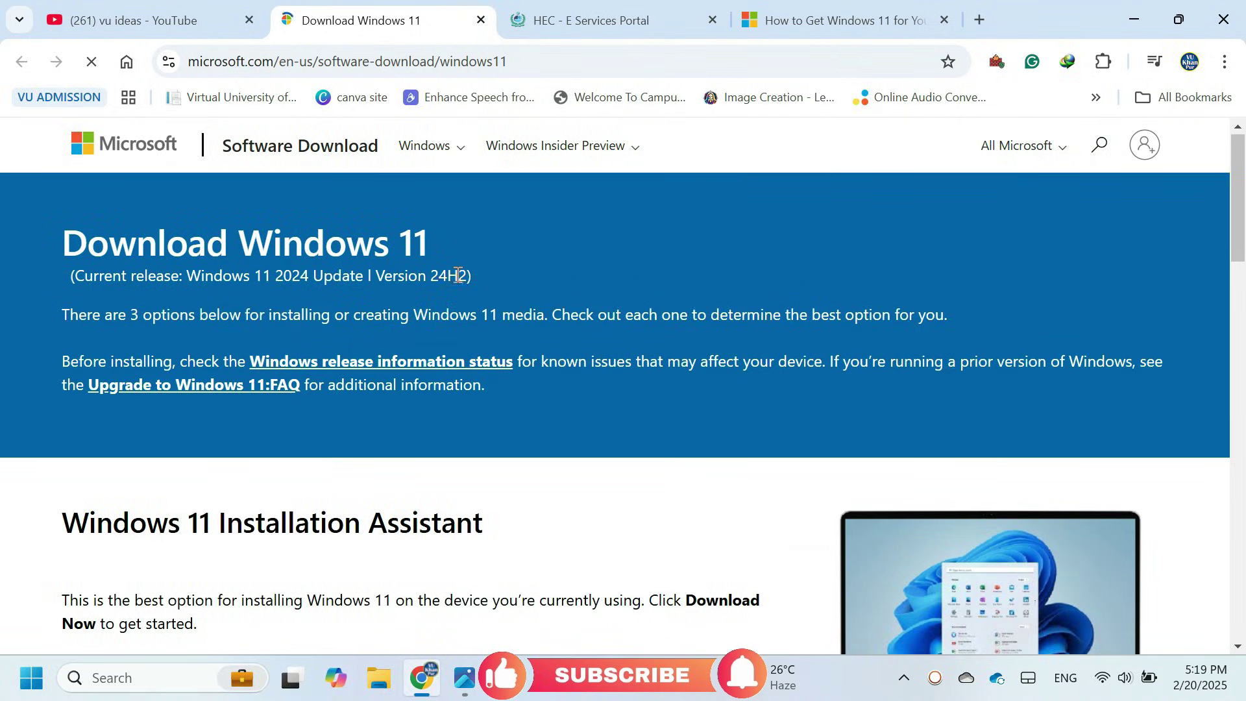
# Choose "Windows 11 (multi-edition ISO for x64 devices)" as the disk image and submit the download request.
pyautogui.scroll(-1, 379, 275)
pyautogui.scroll(-8, 368, 224)
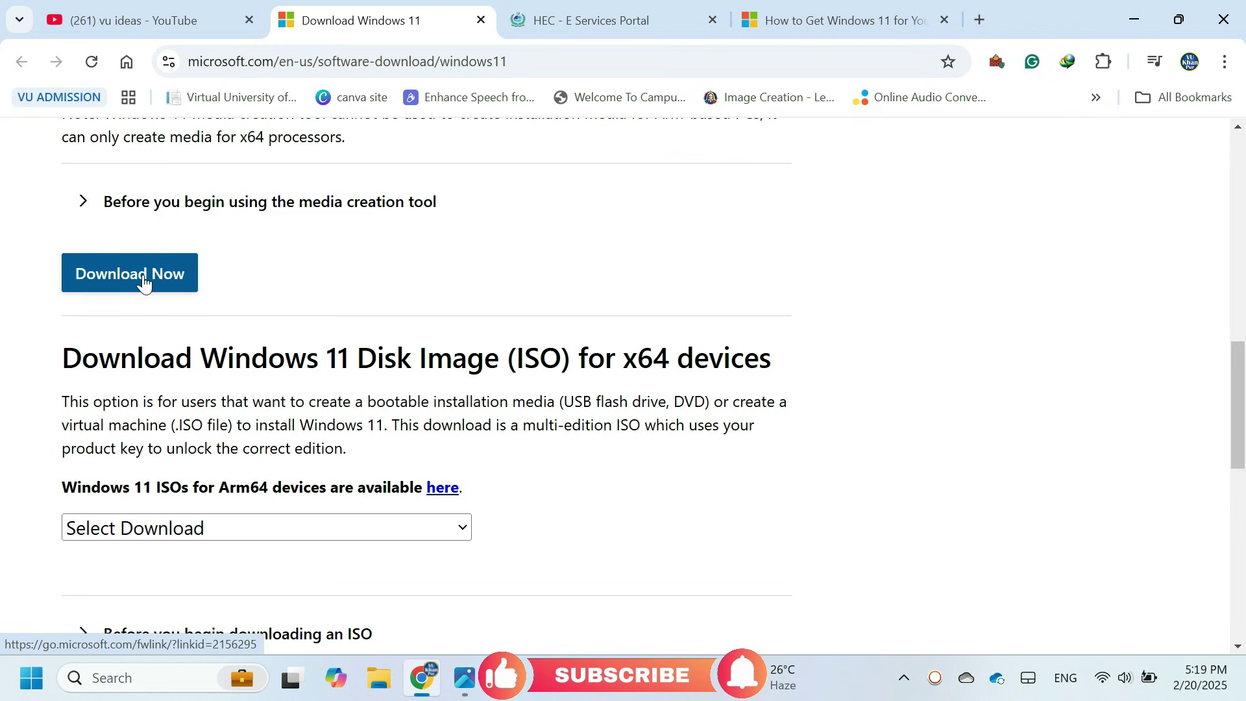
pyautogui.scroll(-1, 144, 281)
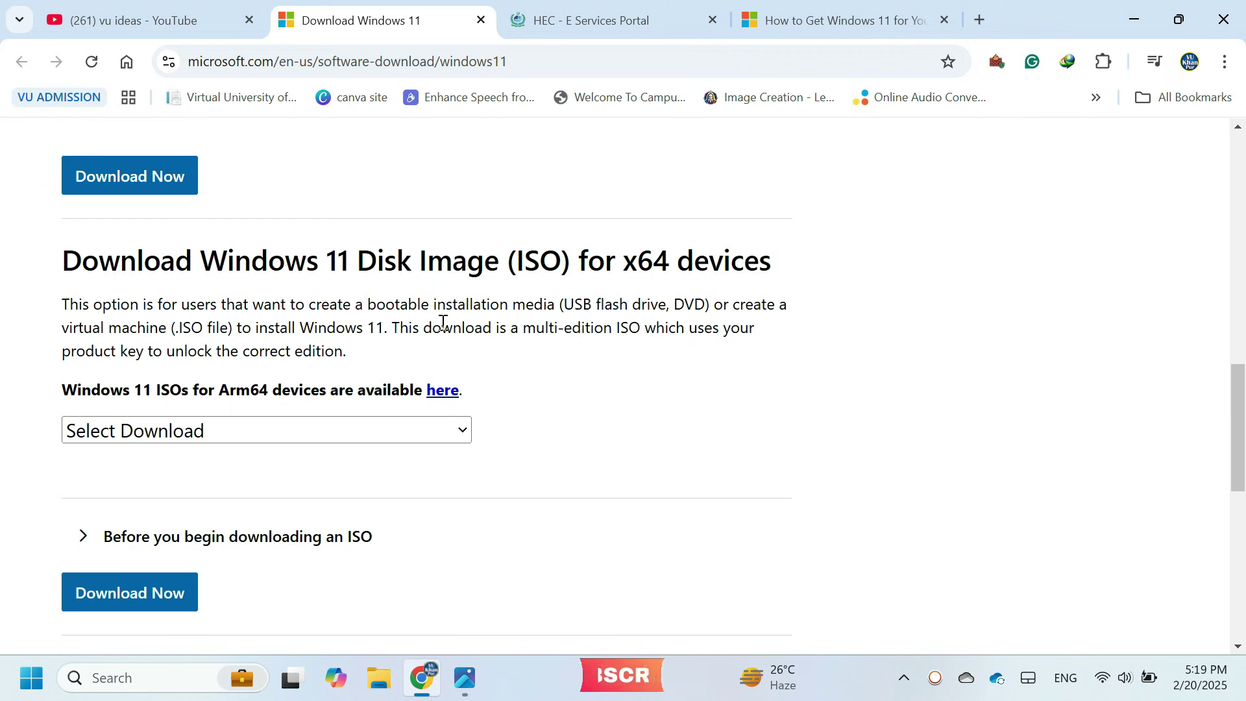
pyautogui.scroll(-2, 399, 327)
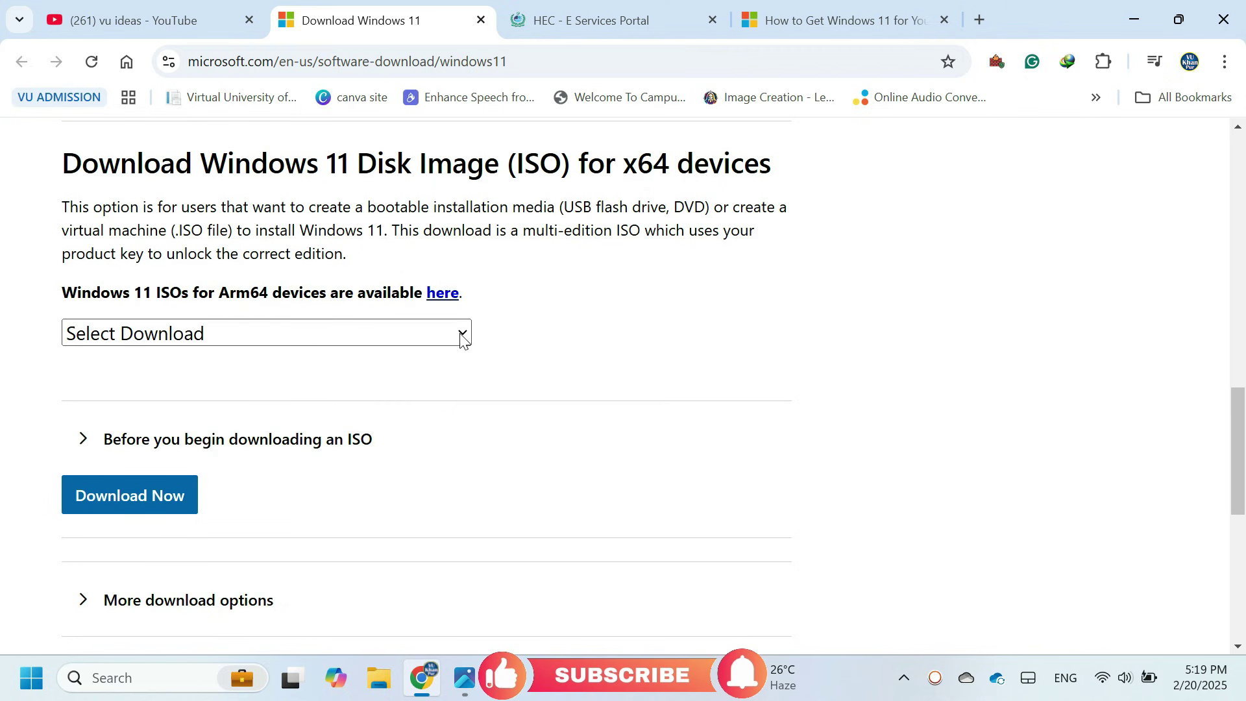
pyautogui.click(458, 336)
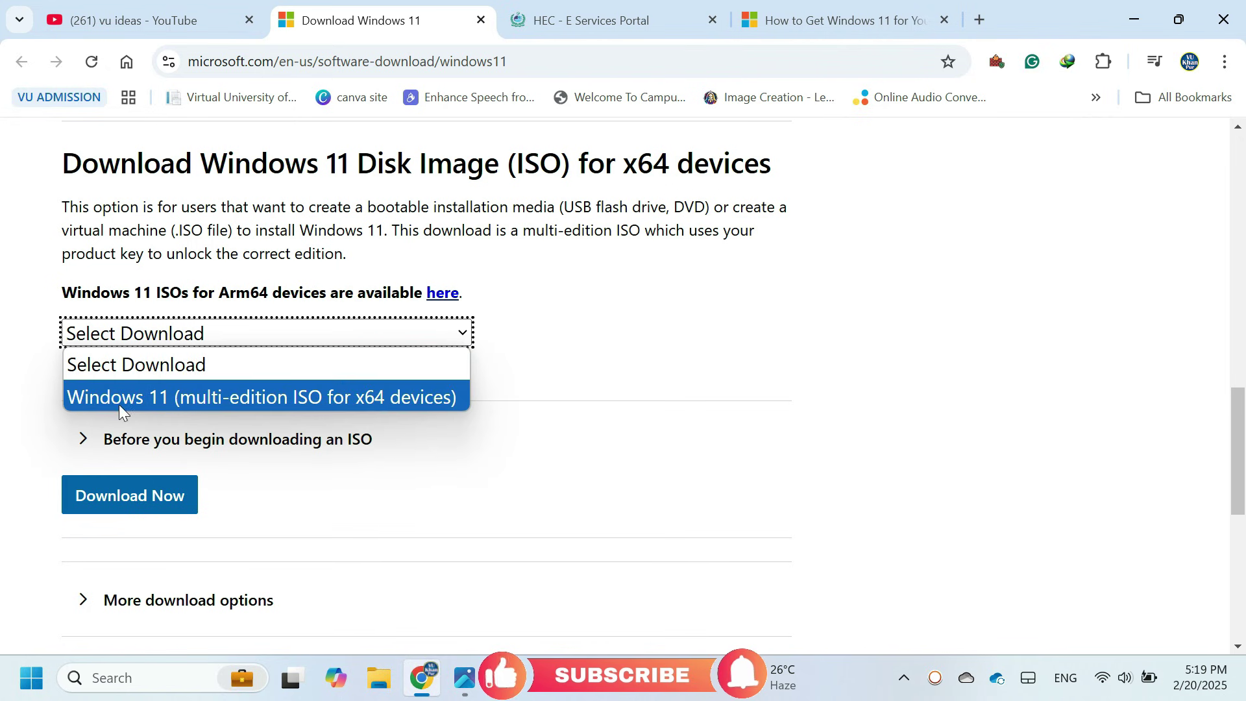
pyautogui.click(273, 403)
pyautogui.scroll(-1, 324, 387)
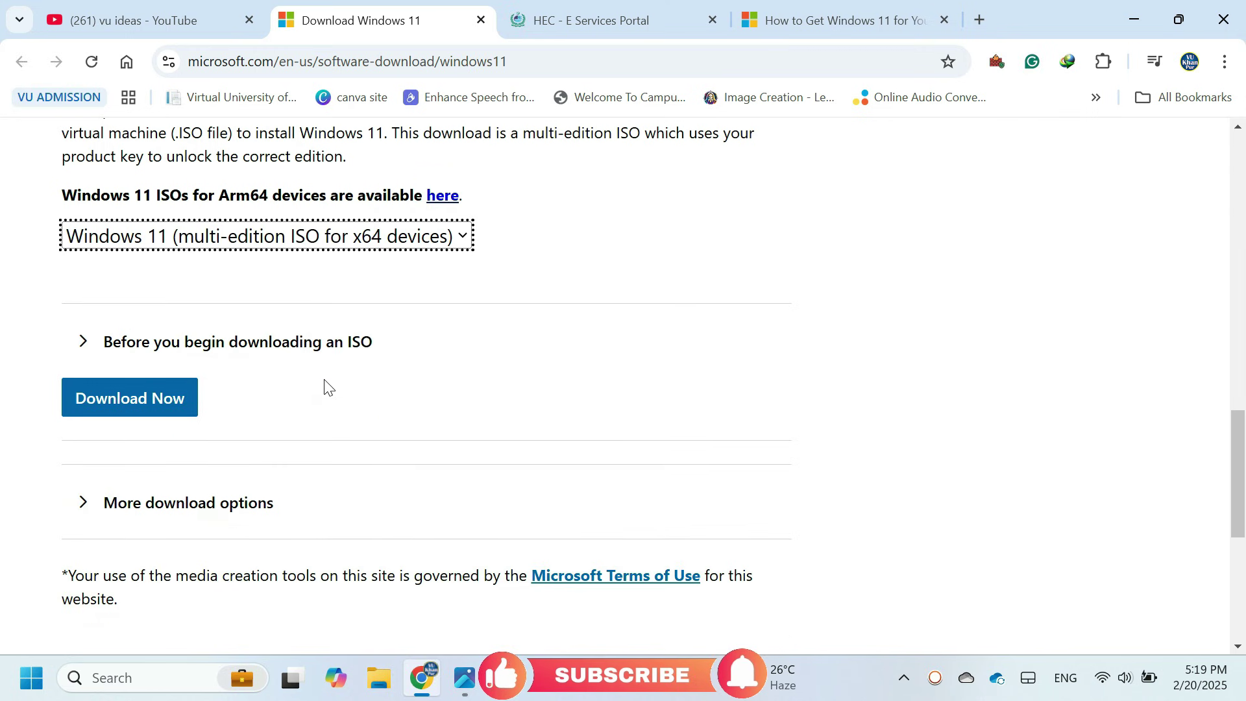
pyautogui.click(304, 288)
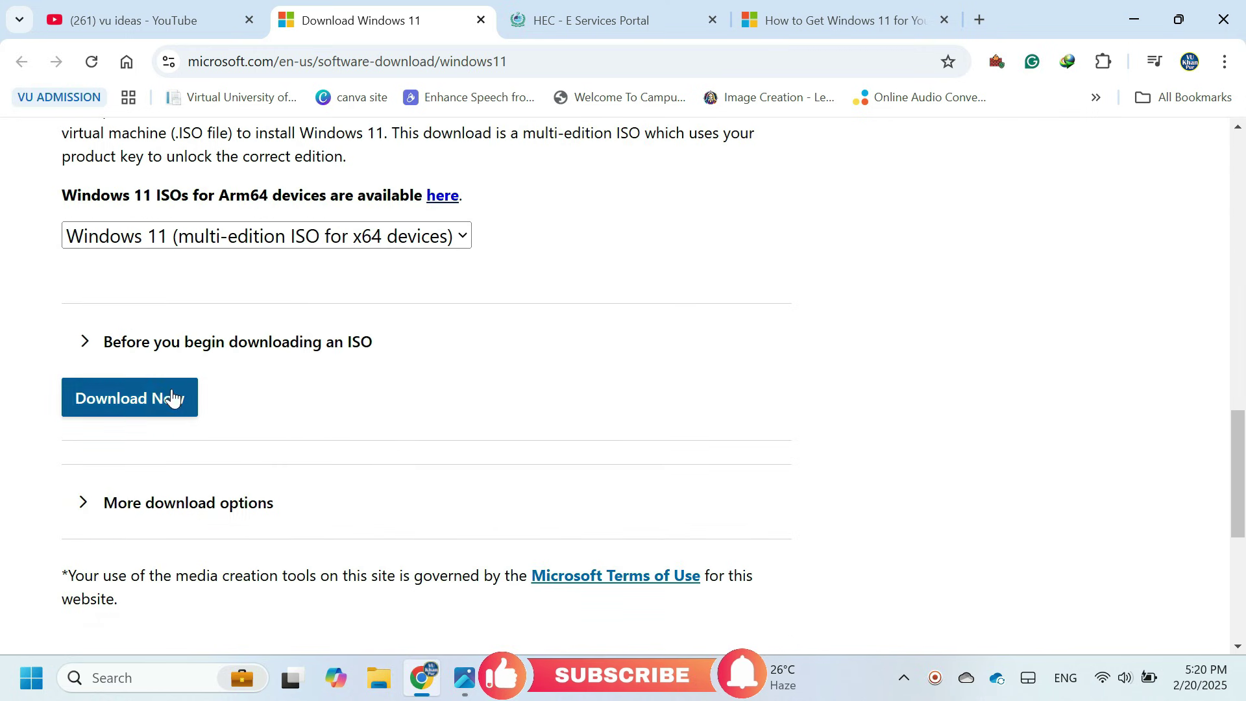
pyautogui.click(132, 398)
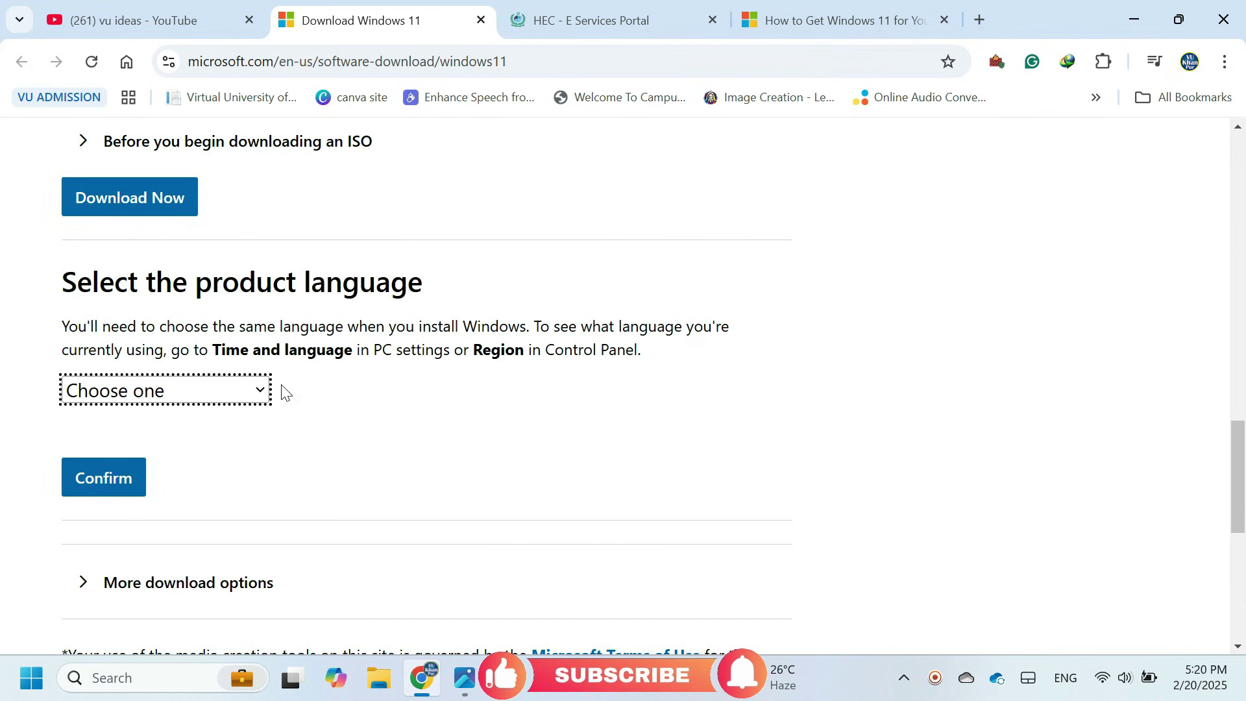
# Set the product language to English (United States) and confirm it.
pyautogui.click(259, 396)
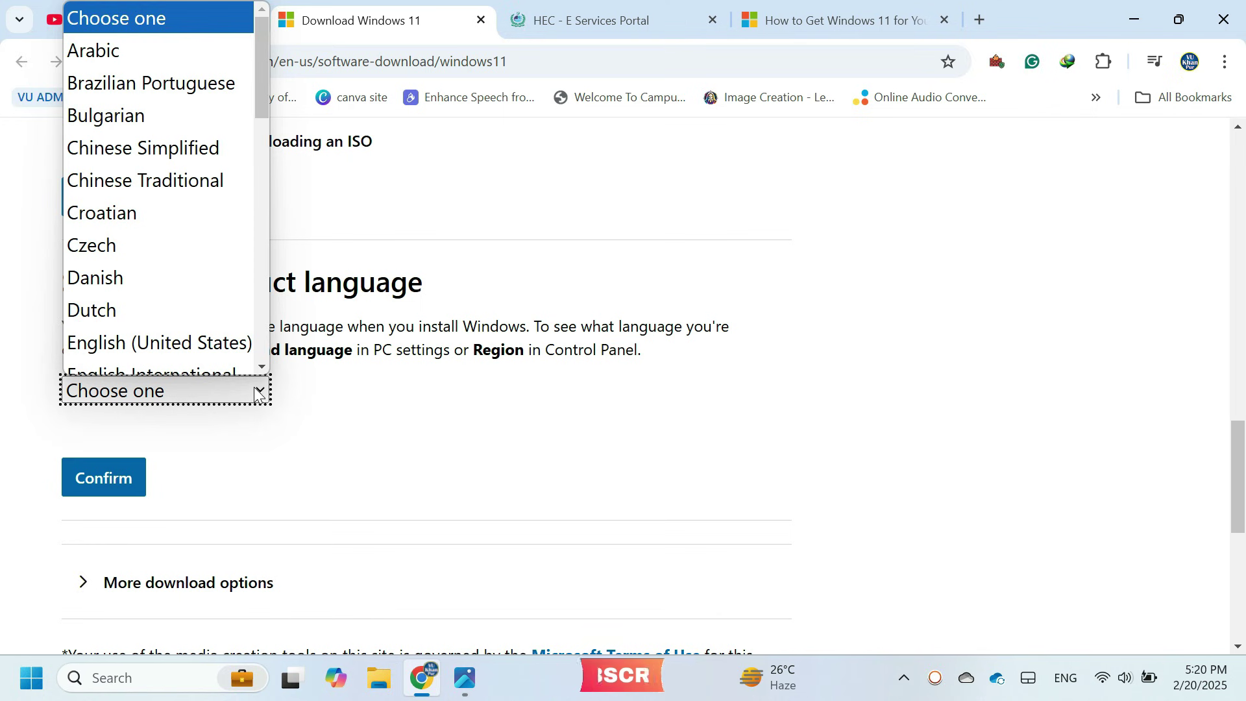
pyautogui.press('e')
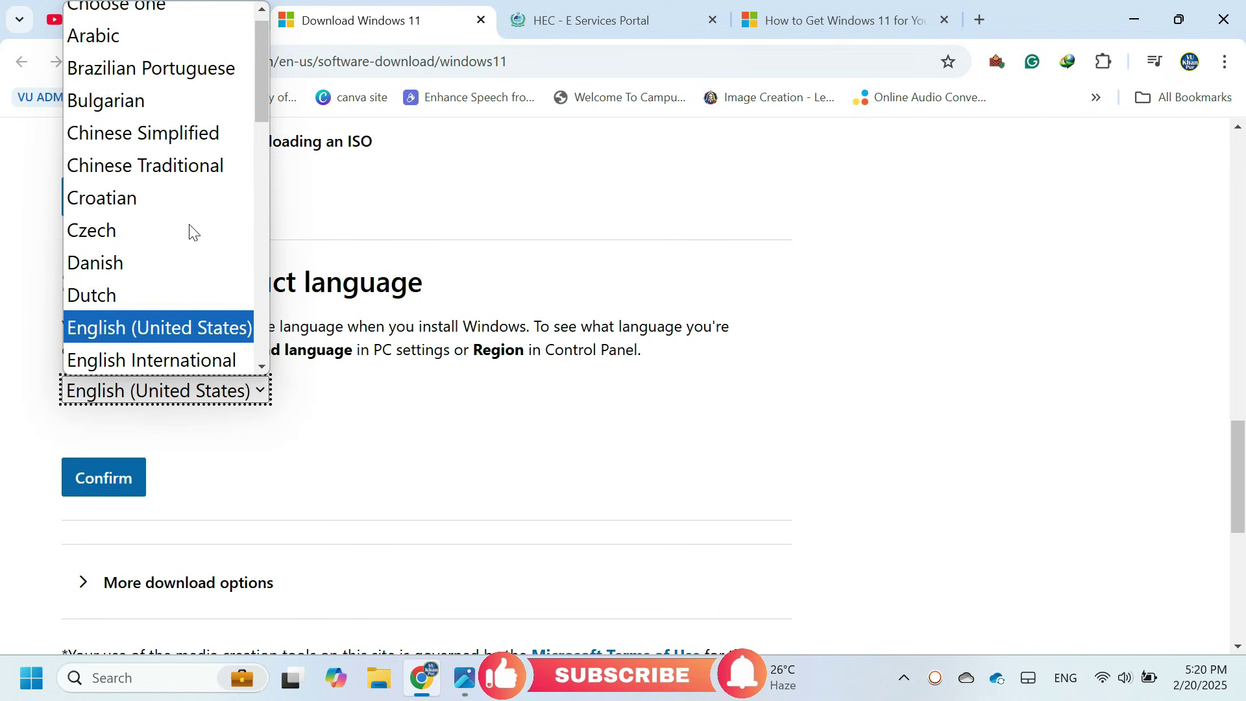
pyautogui.press('Down')
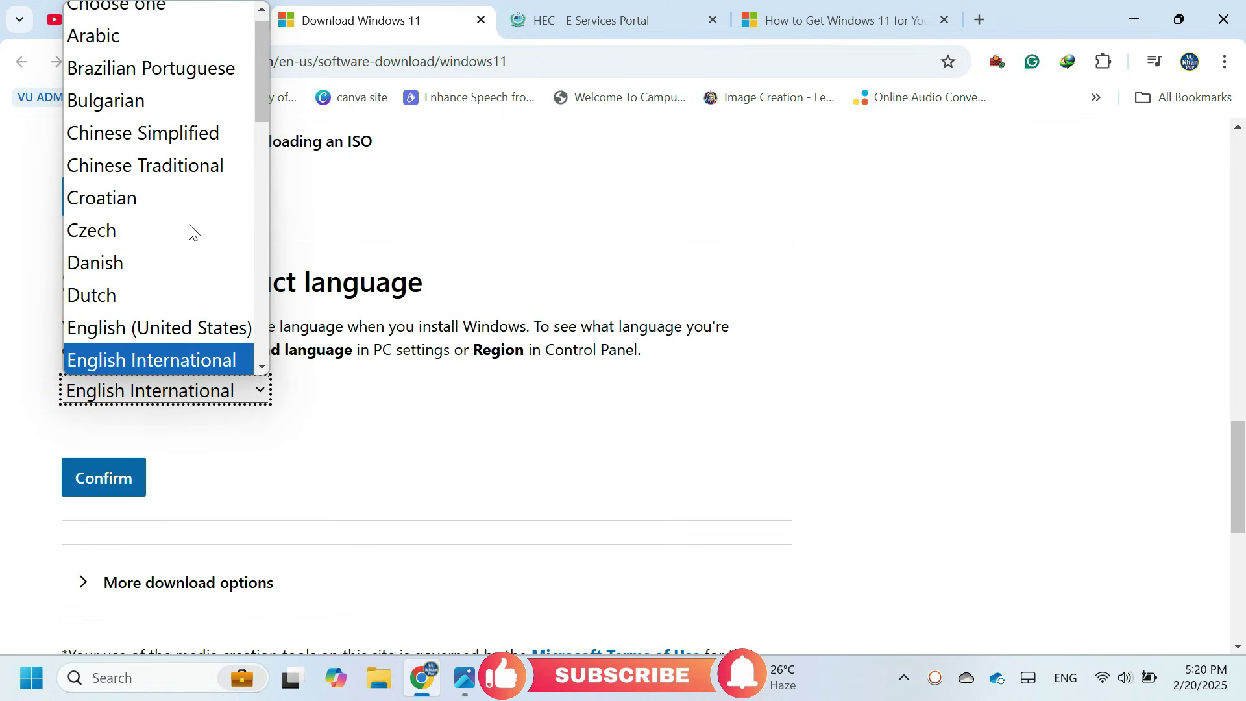
pyautogui.press('Escape')
pyautogui.scroll(-1, 181, 262)
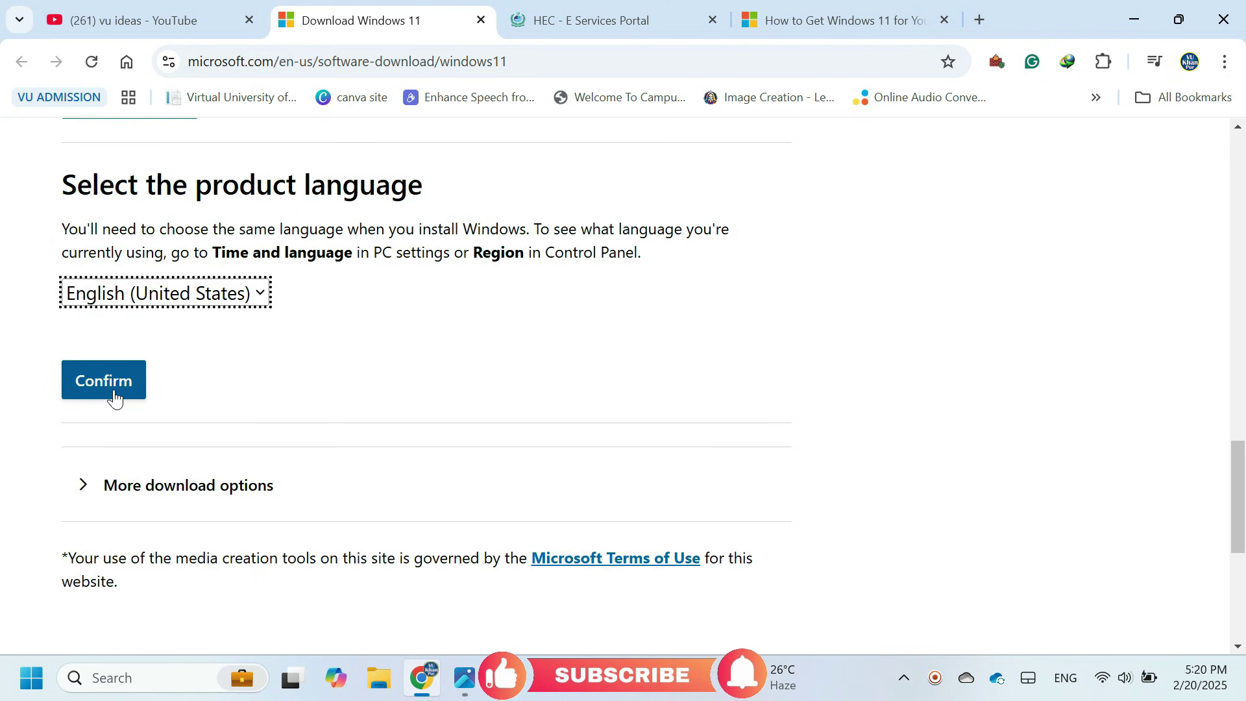
pyautogui.click(115, 397)
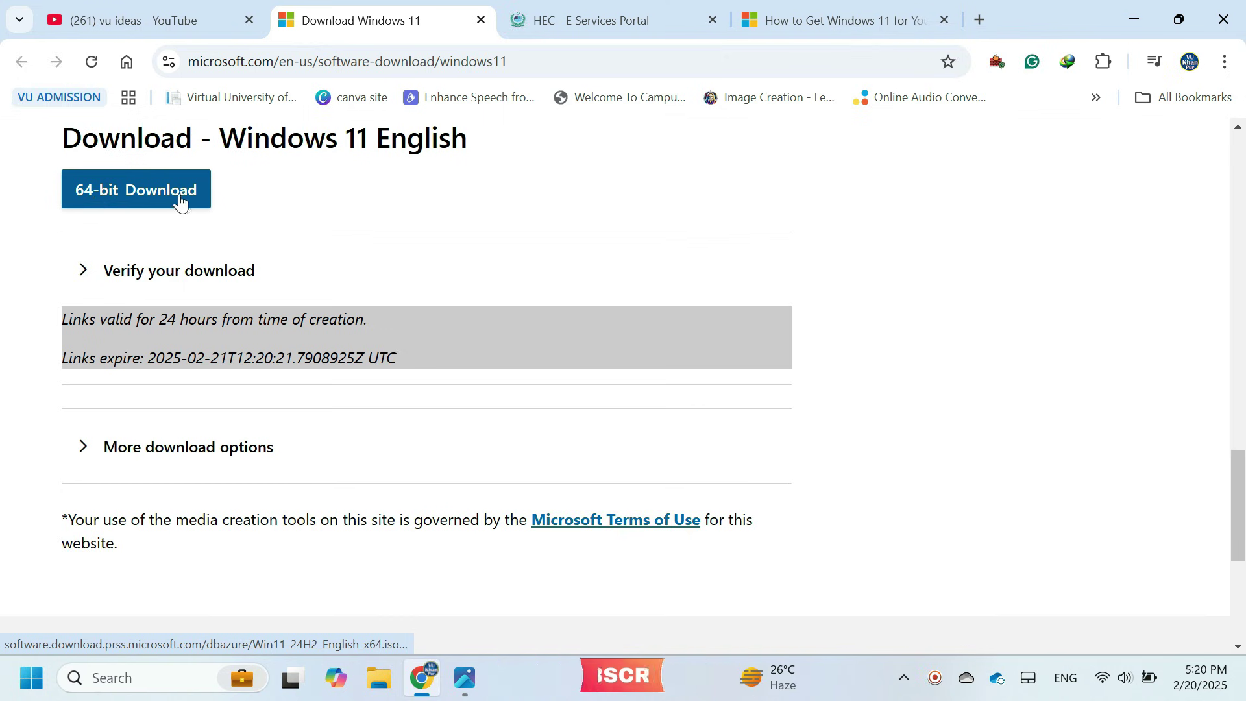
# Review the link validity details and request the 64-bit download of Windows 11 English.
pyautogui.scroll(1, 180, 202)
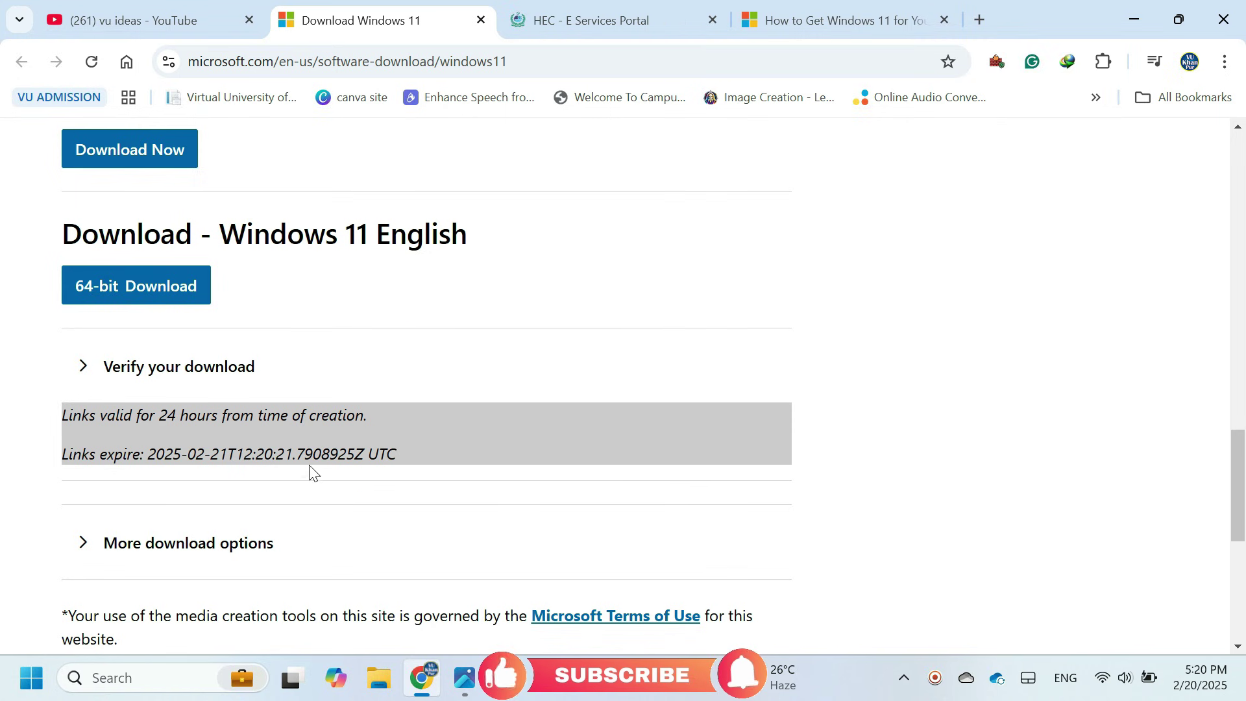
pyautogui.scroll(-1, 295, 454)
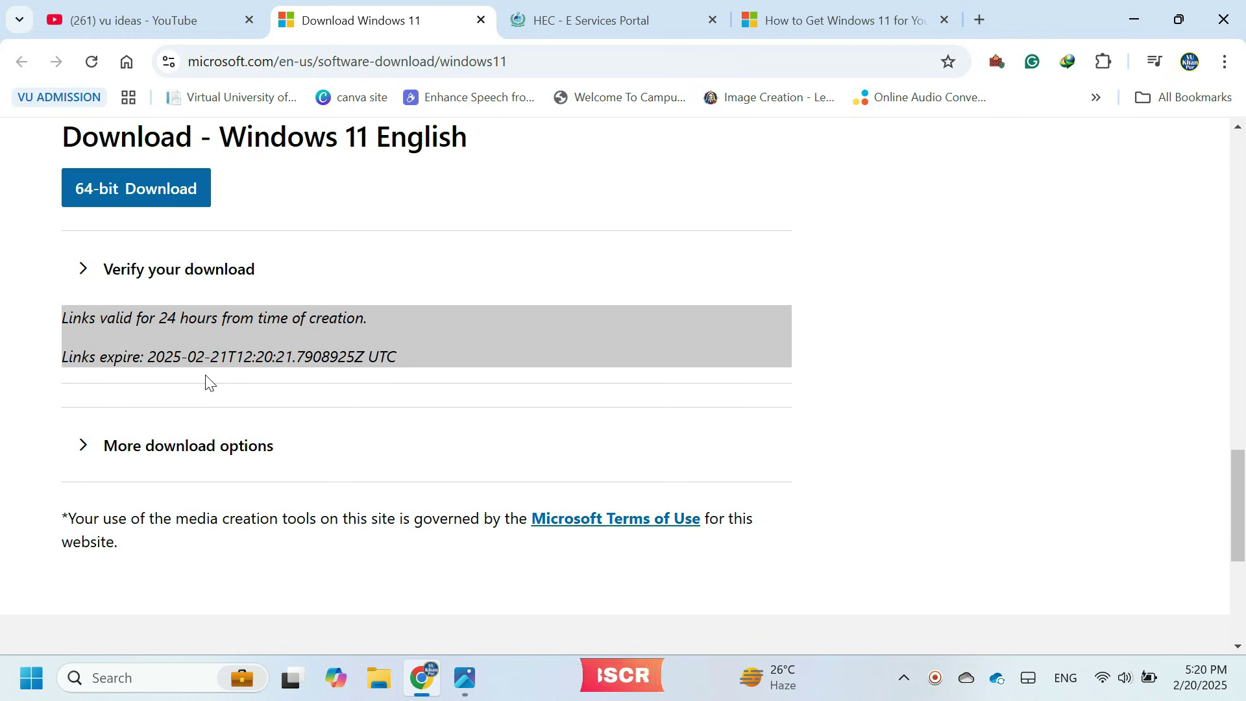
pyautogui.scroll(1, 232, 345)
pyautogui.scroll(1, 233, 345)
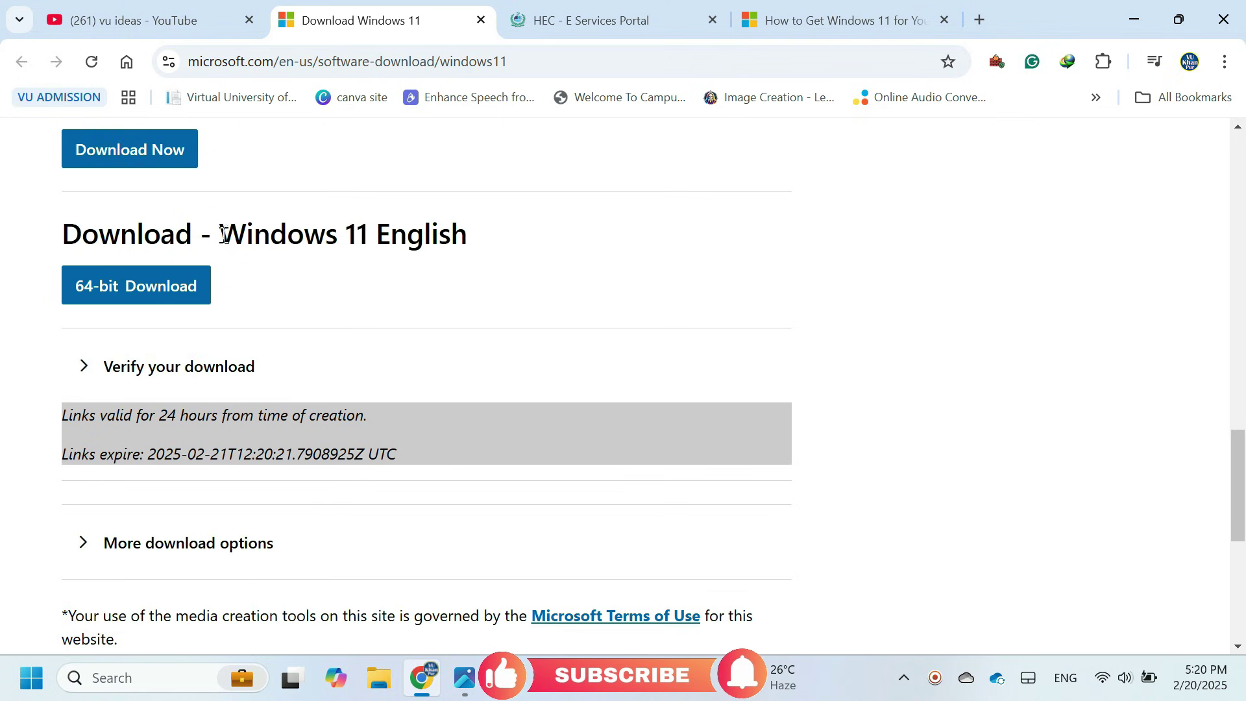
pyautogui.click(118, 289)
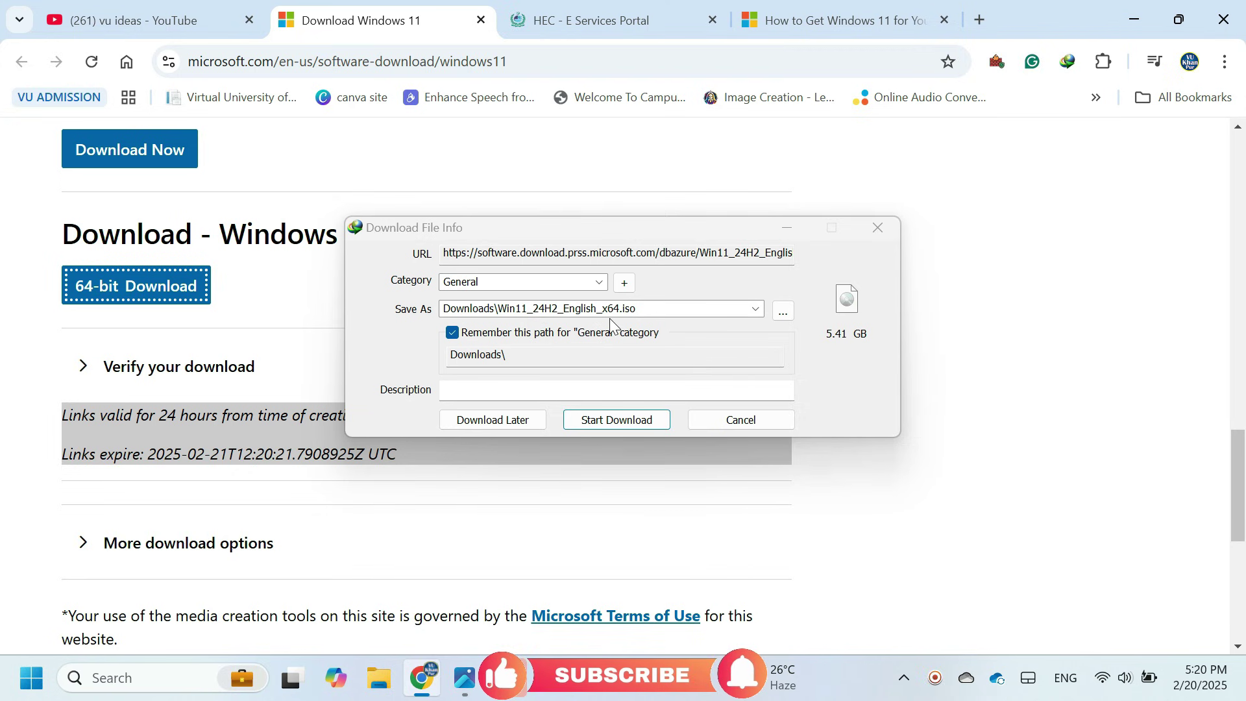
# Open the download's save location for changing and browse to the Paid Software folder on New Volume (D:).
pyautogui.click(781, 312)
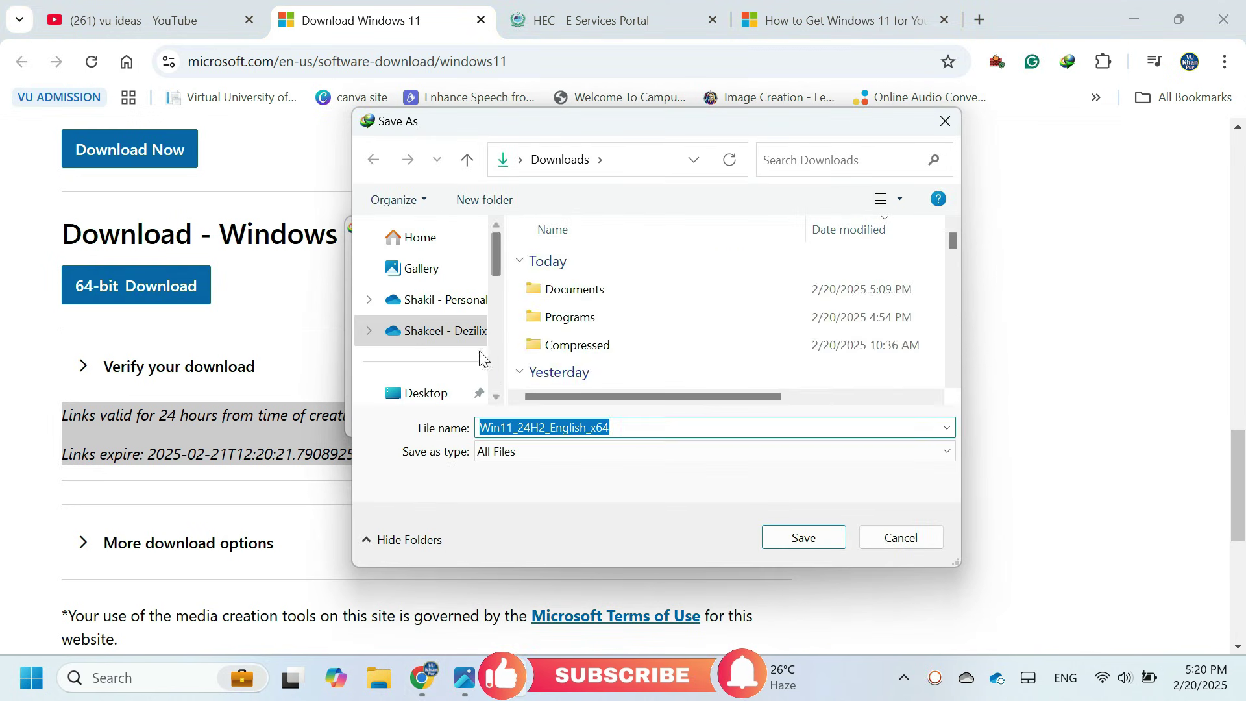
pyautogui.click(425, 389)
pyautogui.scroll(1, 450, 298)
pyautogui.scroll(-5, 453, 286)
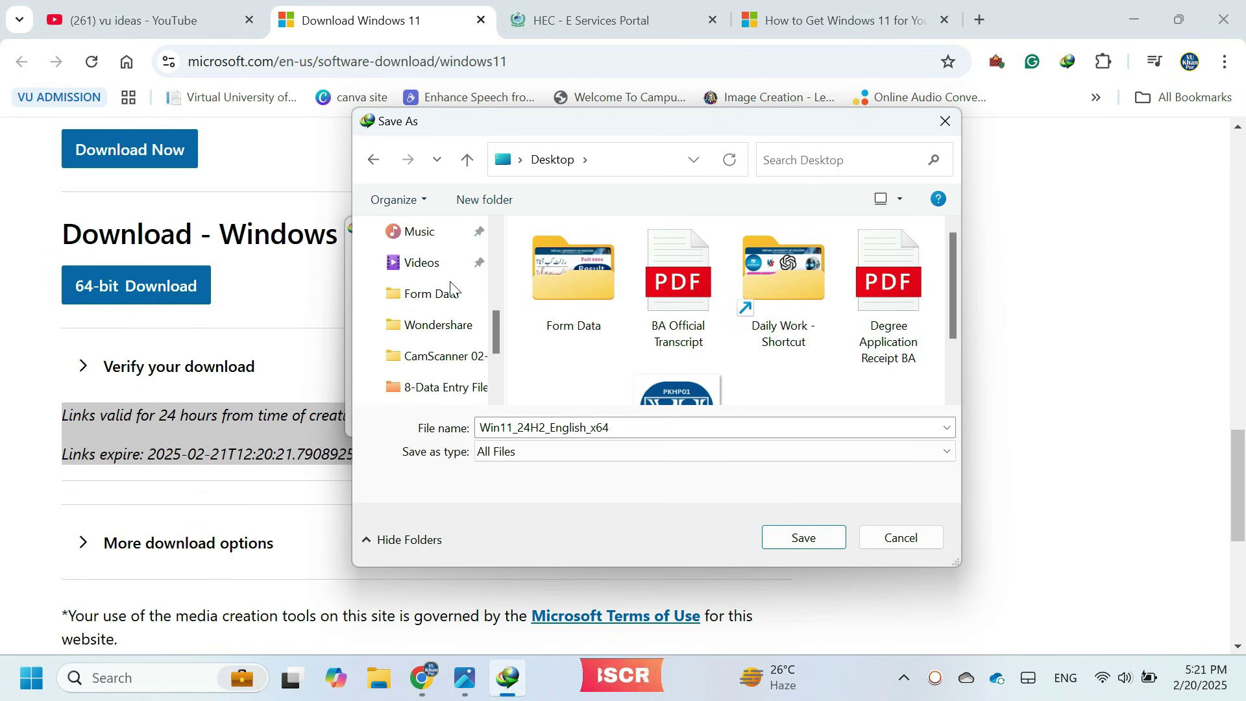
pyautogui.click(431, 325)
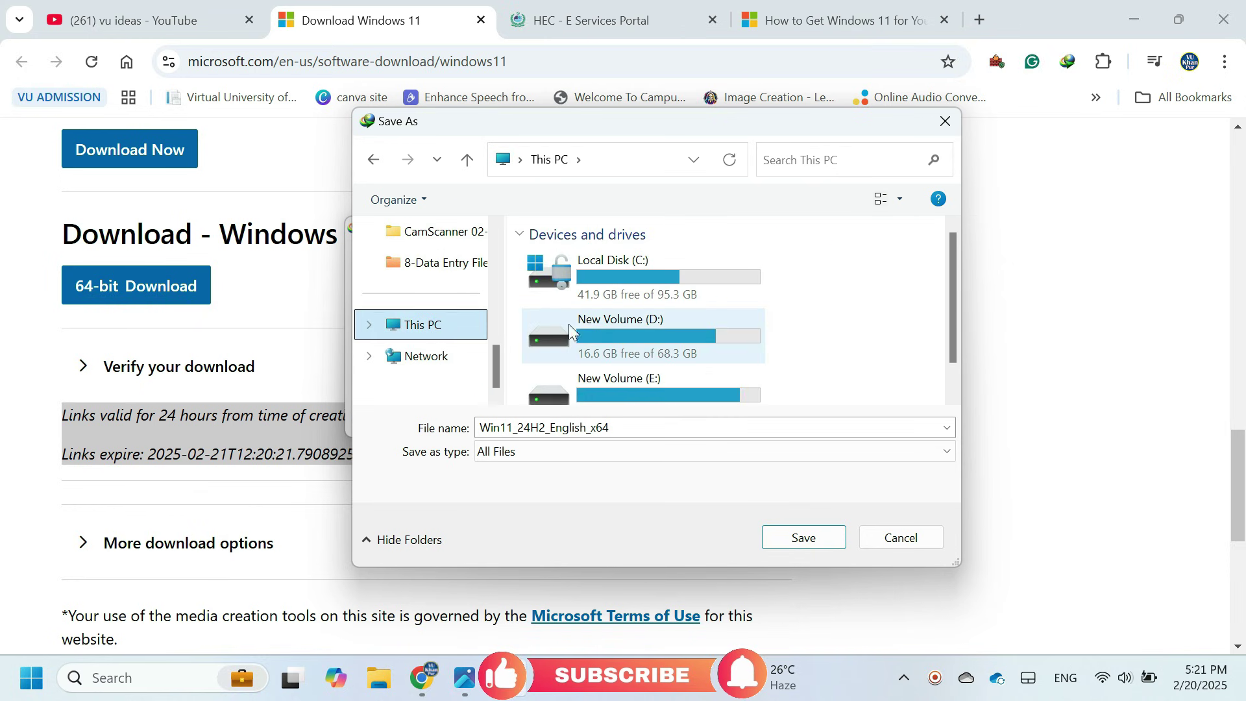
pyautogui.doubleClick(646, 333)
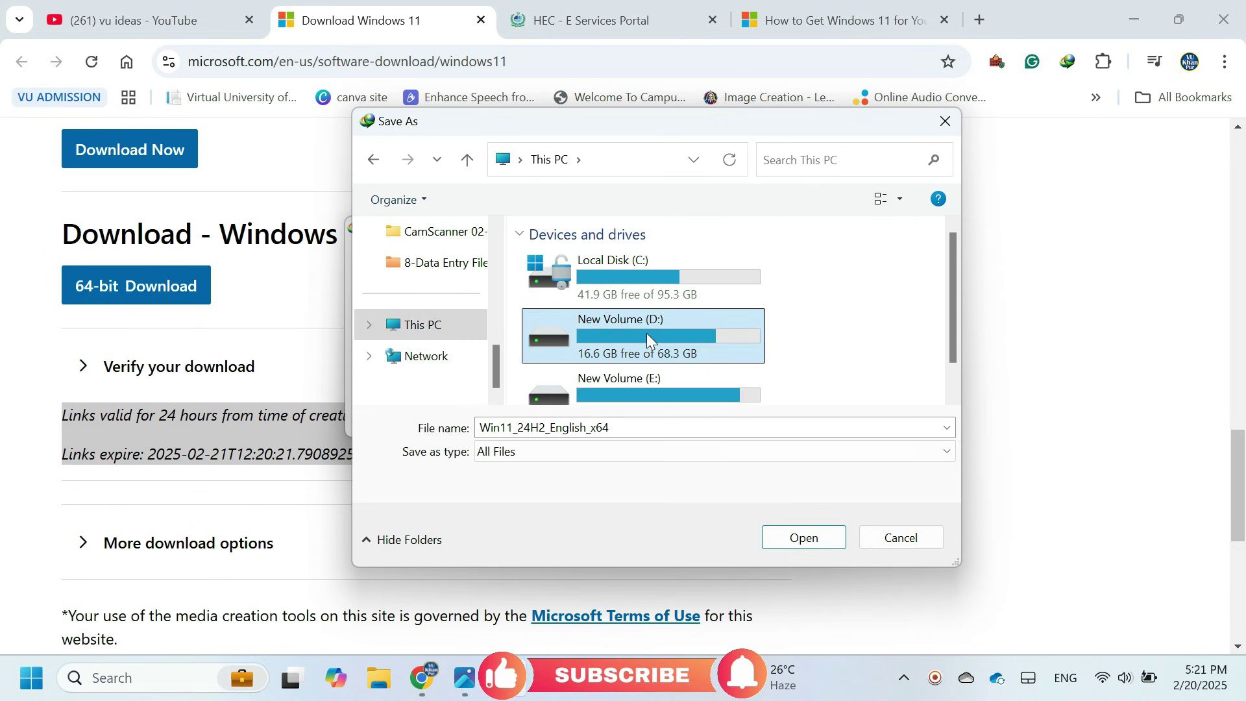
pyautogui.scroll(-5, 644, 333)
pyautogui.doubleClick(645, 333)
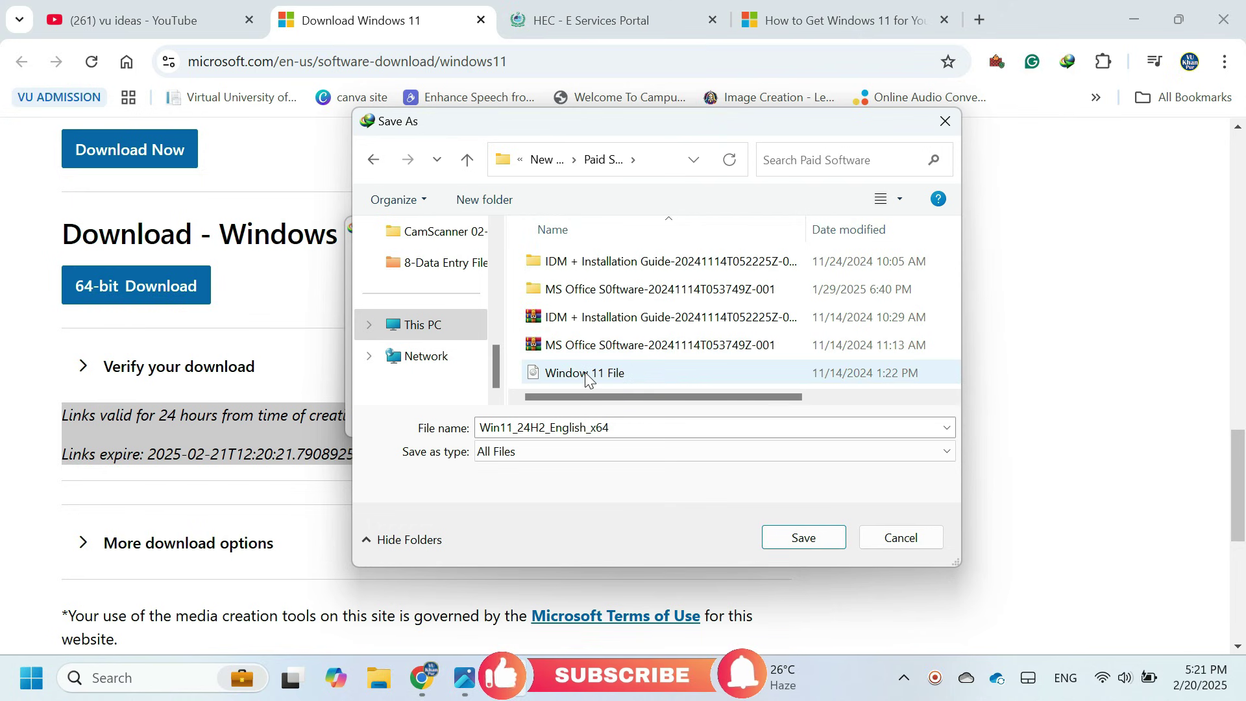
# Reuse the name of the existing "Window 11 File" as the download's file name.
pyautogui.click(622, 372)
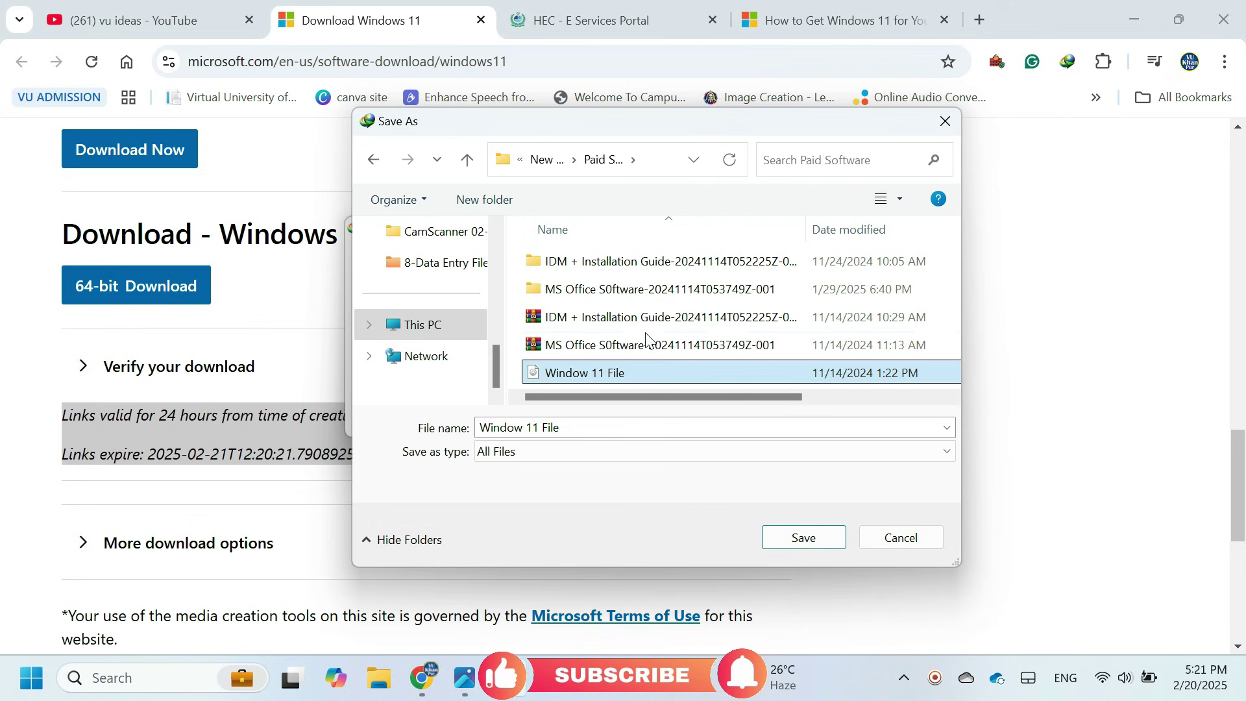
pyautogui.hscroll(1, 633, 348)
pyautogui.hscroll(-1, 613, 370)
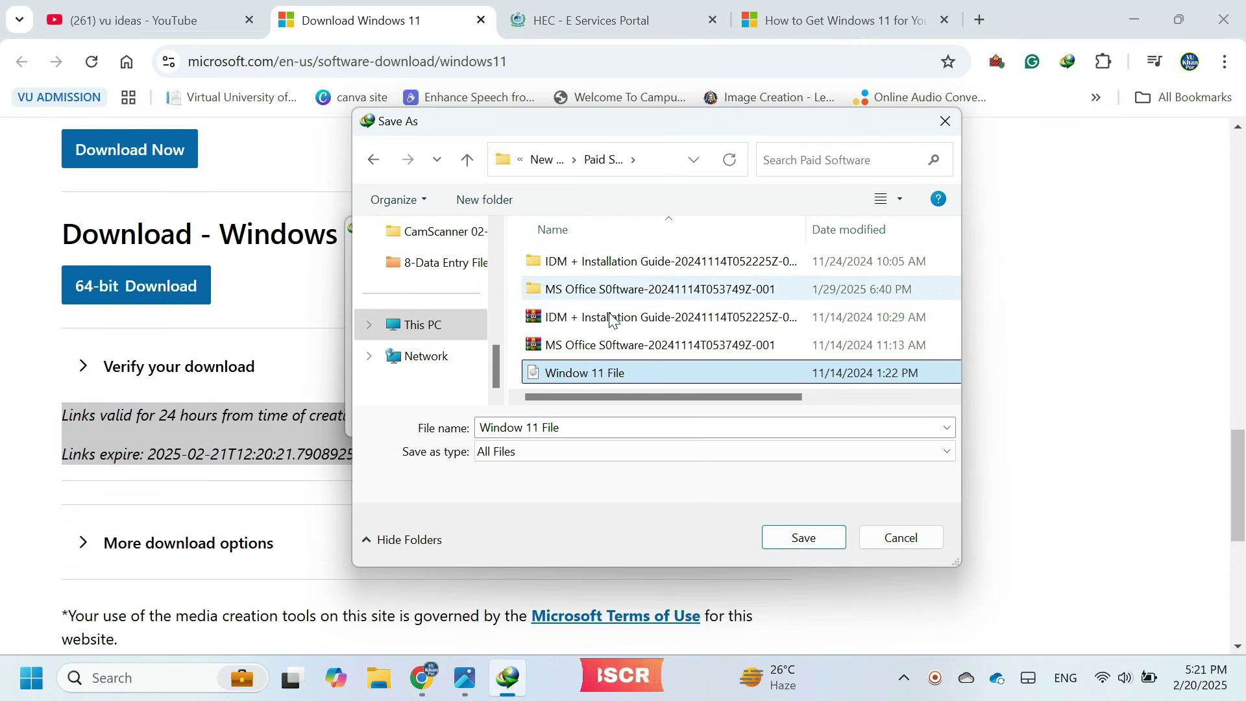
# Set the Desktop as the save folder for "Window 11 File" and start the download.
pyautogui.click(467, 159)
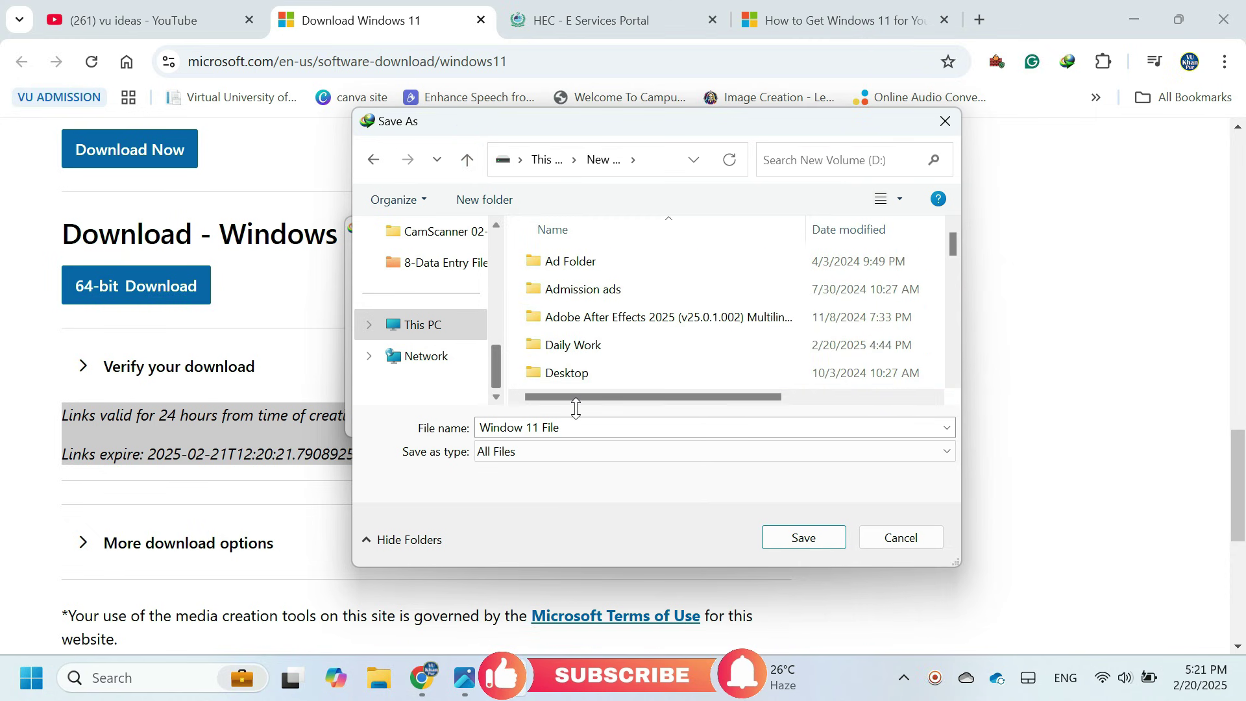
pyautogui.scroll(5, 439, 338)
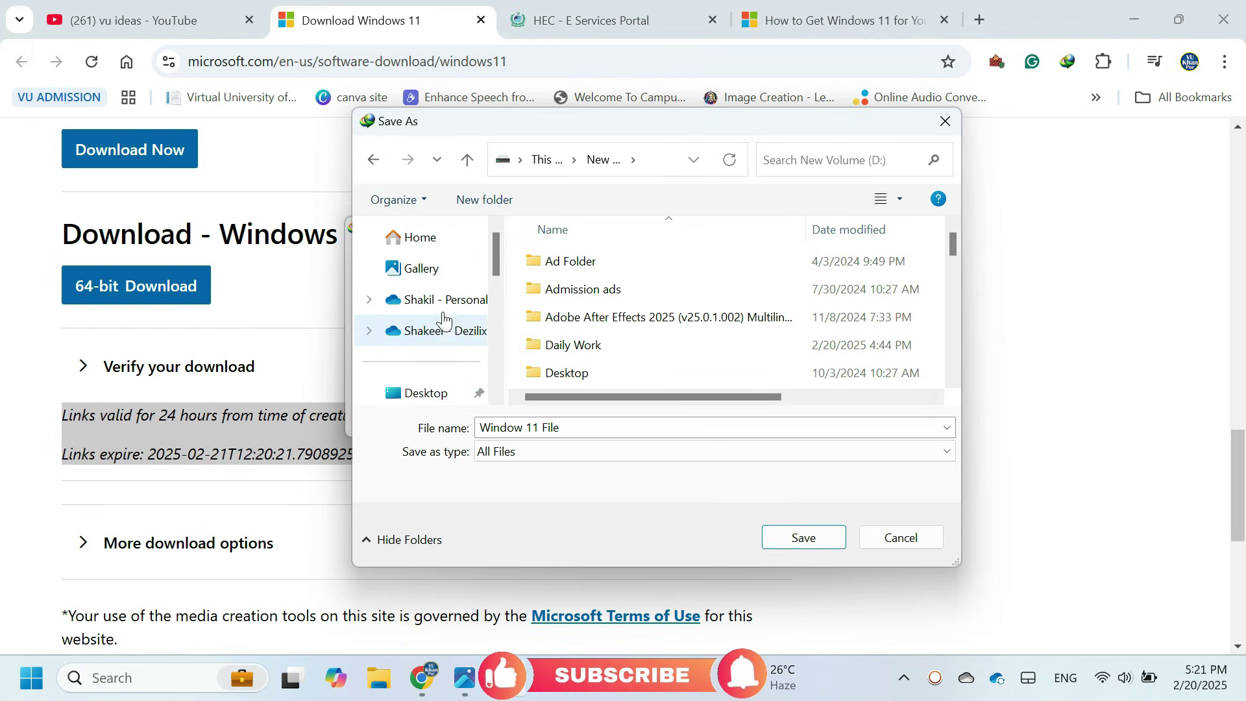
pyautogui.click(418, 392)
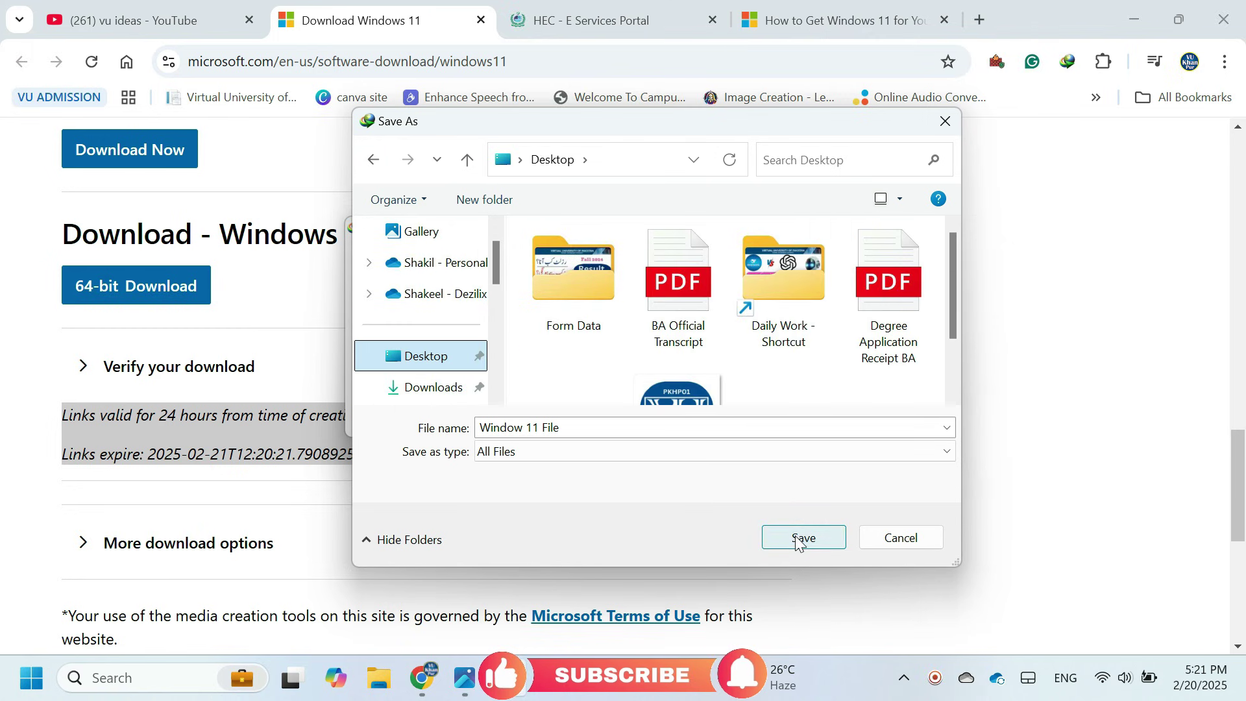
pyautogui.click(799, 538)
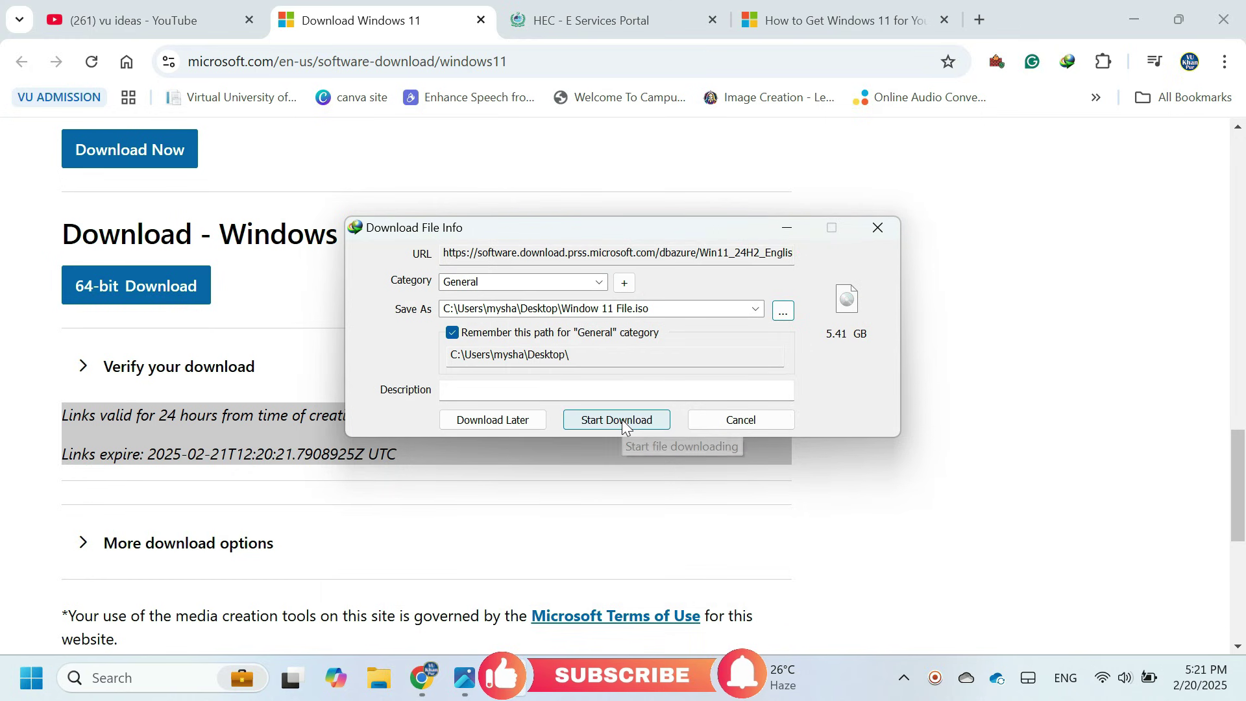
pyautogui.click(621, 421)
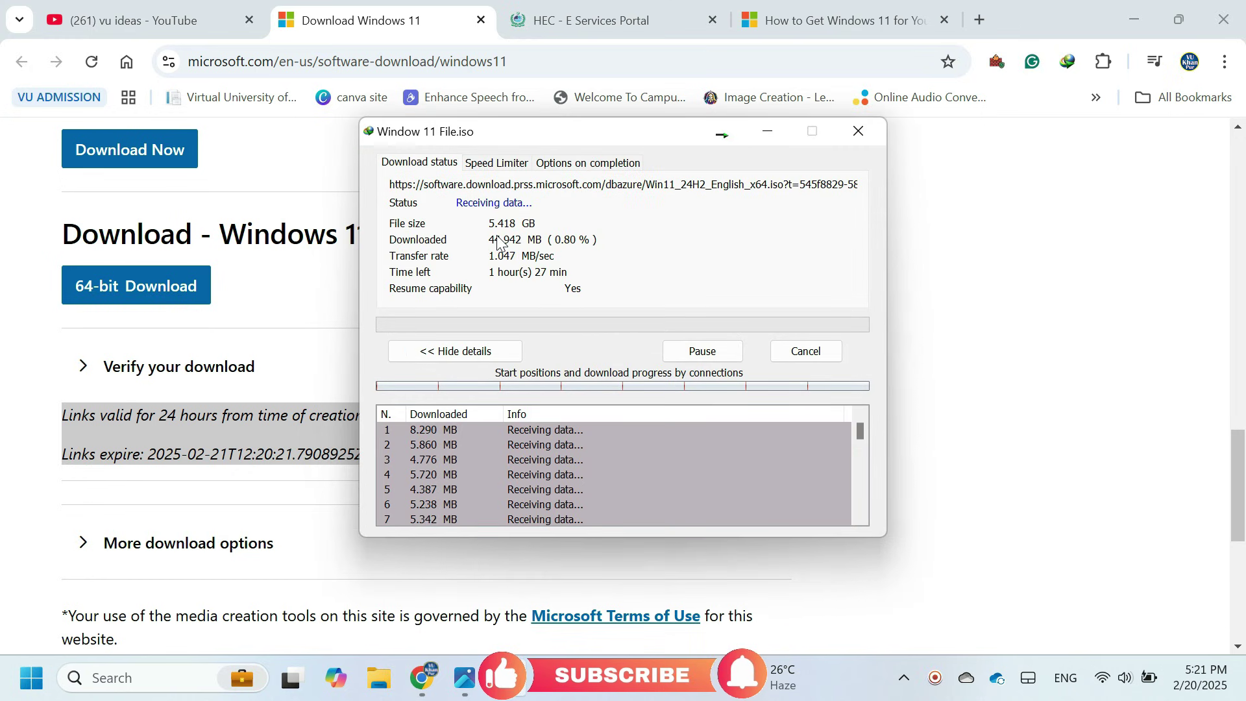